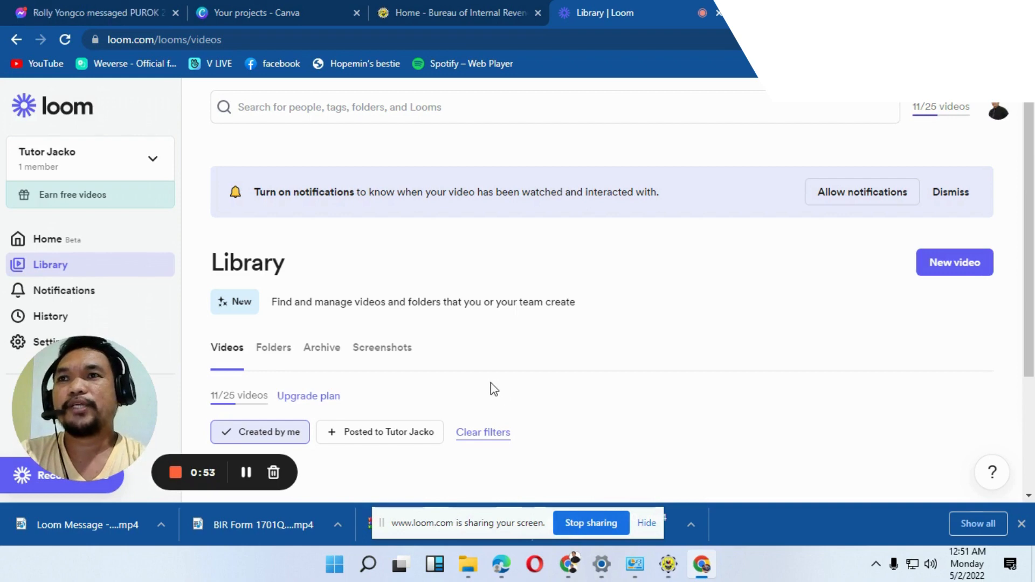
# Step: Switch to the Bureau of Internal Revenue home page and locate the Offline eBIRForms Package v7.9.2.1 download
pyautogui.click(484, 16)
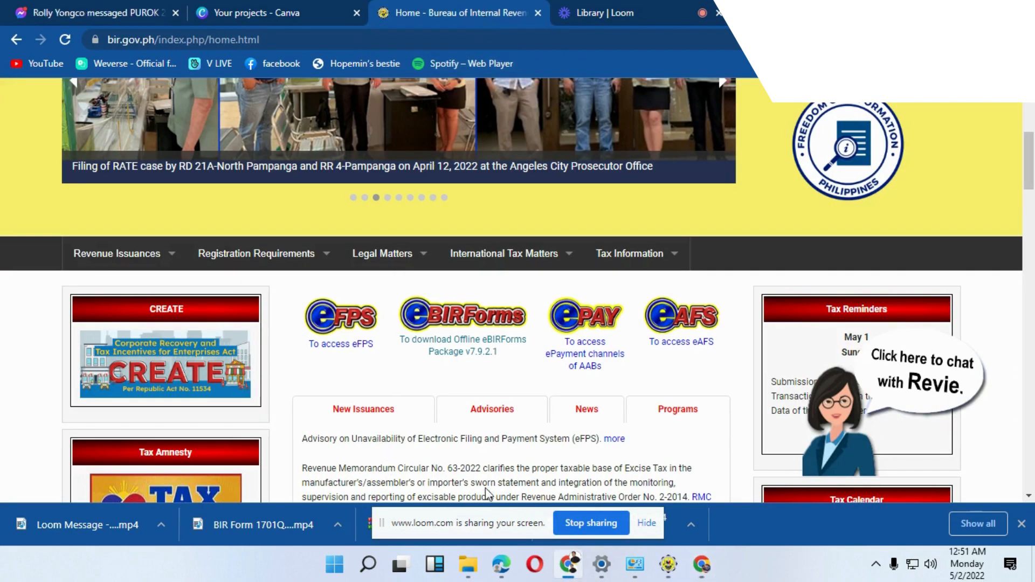
pyautogui.scroll(3, 488, 472)
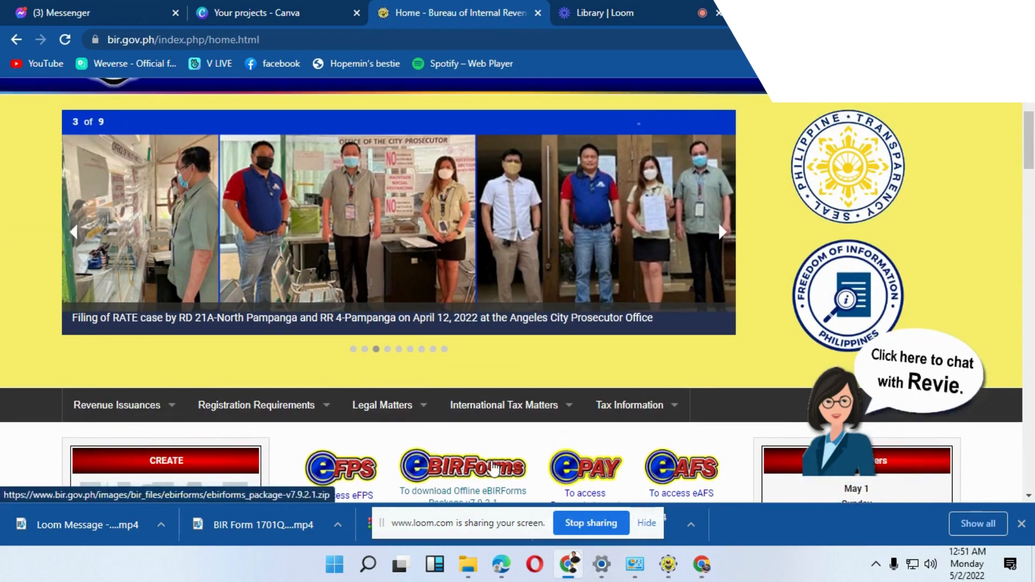
pyautogui.scroll(-3, 493, 469)
pyautogui.scroll(-2, 493, 468)
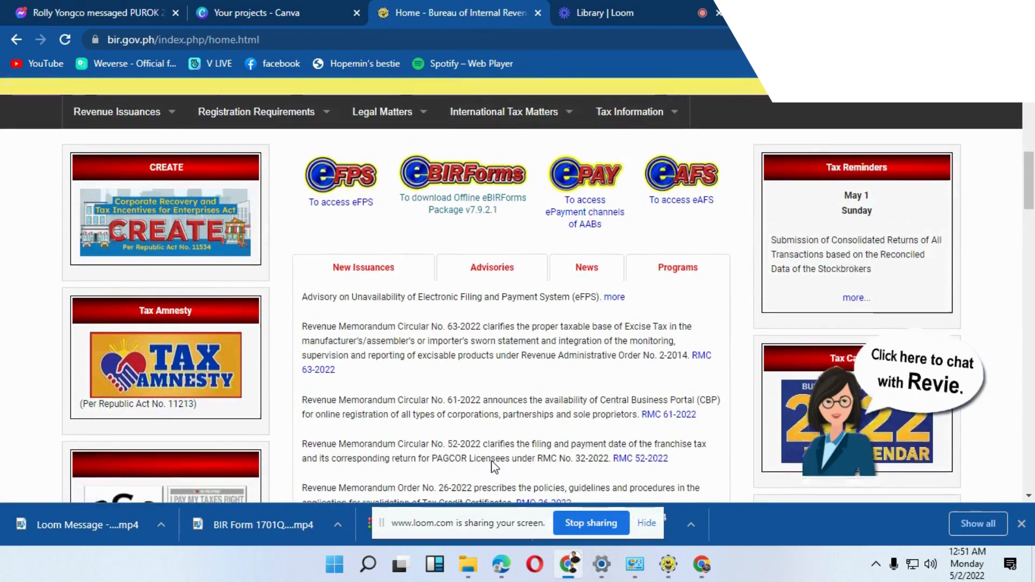
pyautogui.scroll(3, 493, 468)
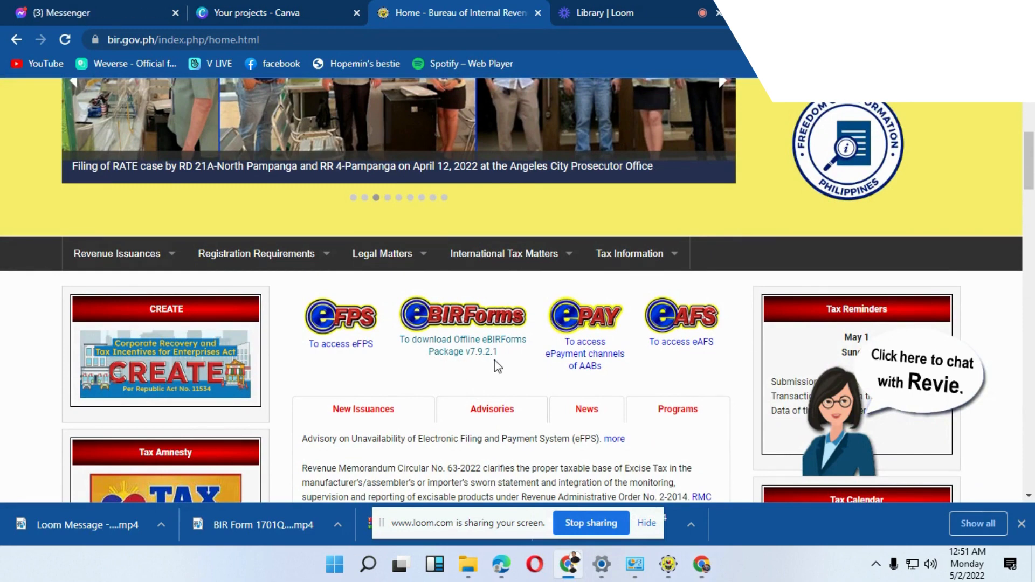
pyautogui.click(668, 566)
pyautogui.moveTo(471, 561)
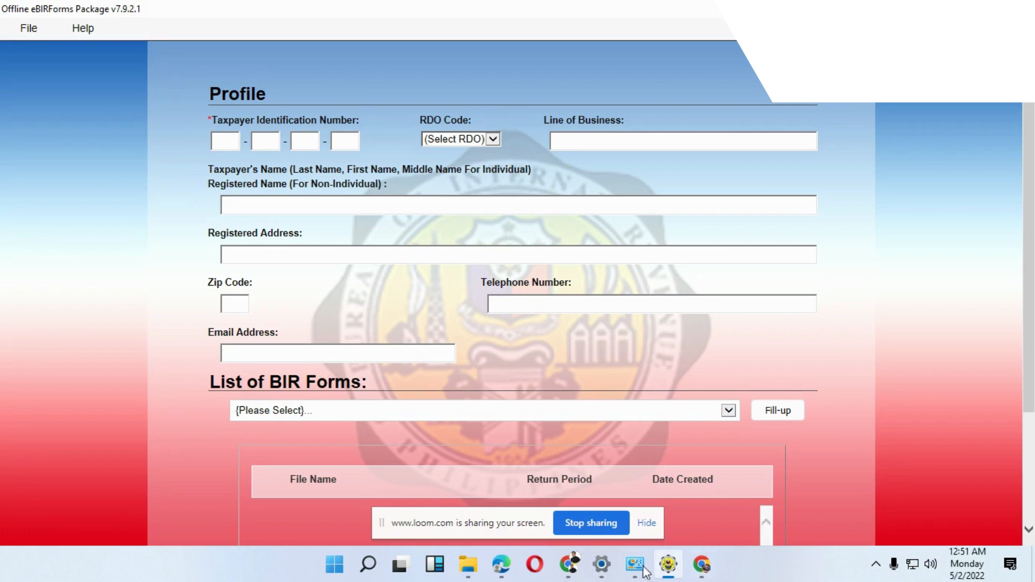
pyautogui.click(571, 566)
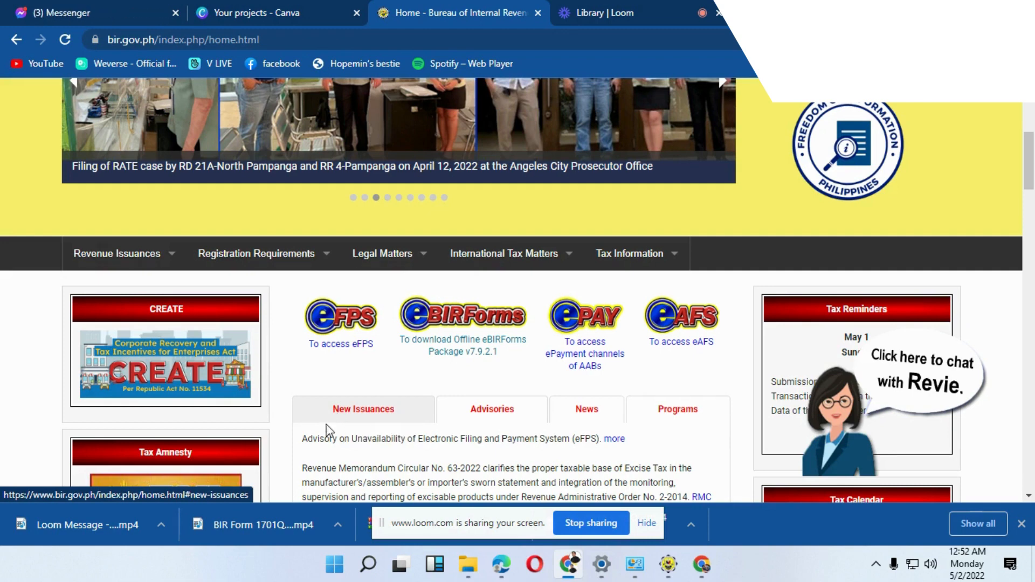
# Step: Switch to the Offline eBIRForms Package and enter the four-part taxpayer identification number in the profile
pyautogui.click(669, 564)
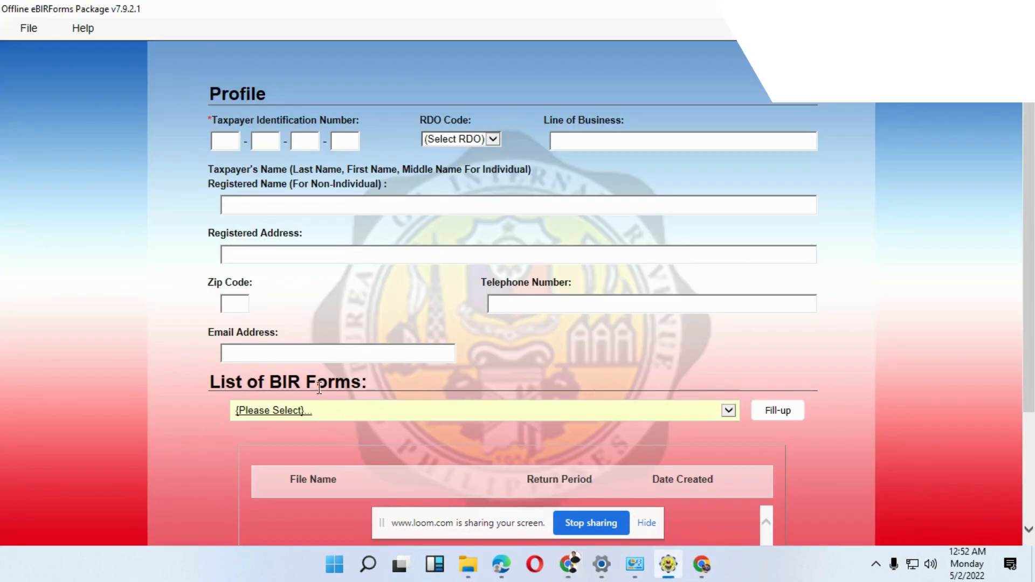
pyautogui.write('000')
pyautogui.click(275, 138)
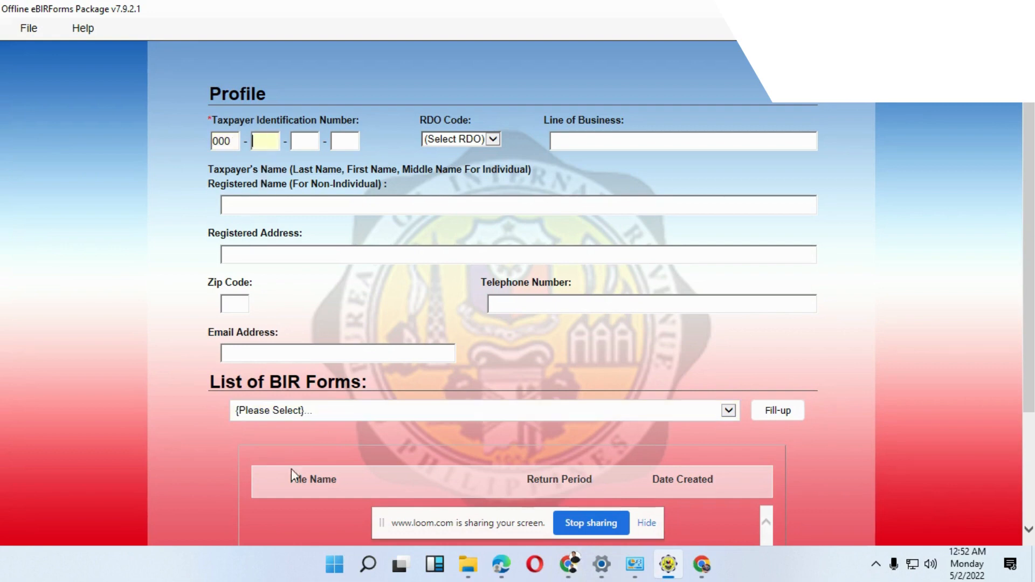
pyautogui.write('000')
pyautogui.click(302, 141)
pyautogui.write('000')
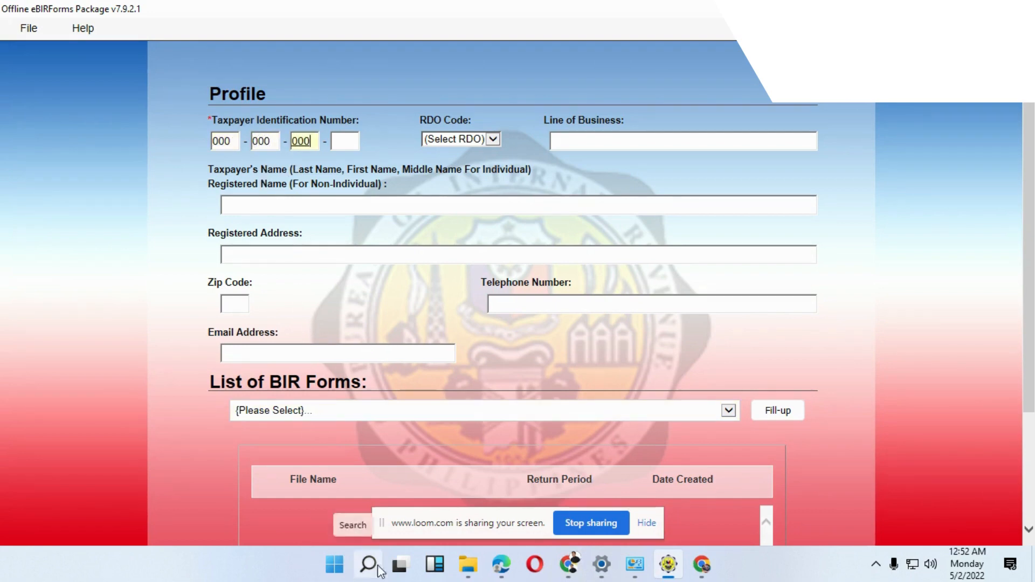
pyautogui.click(341, 144)
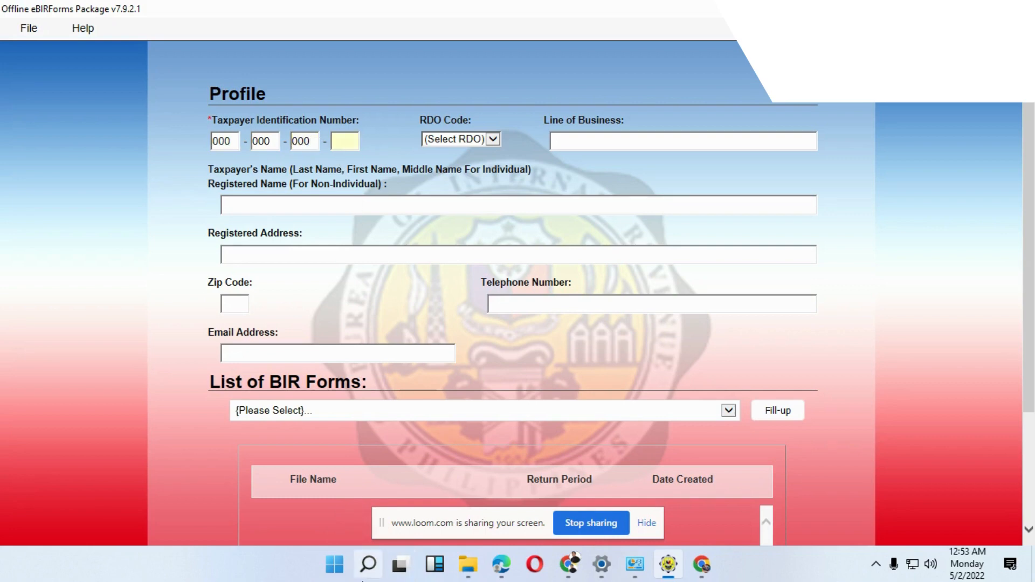
pyautogui.write('000')
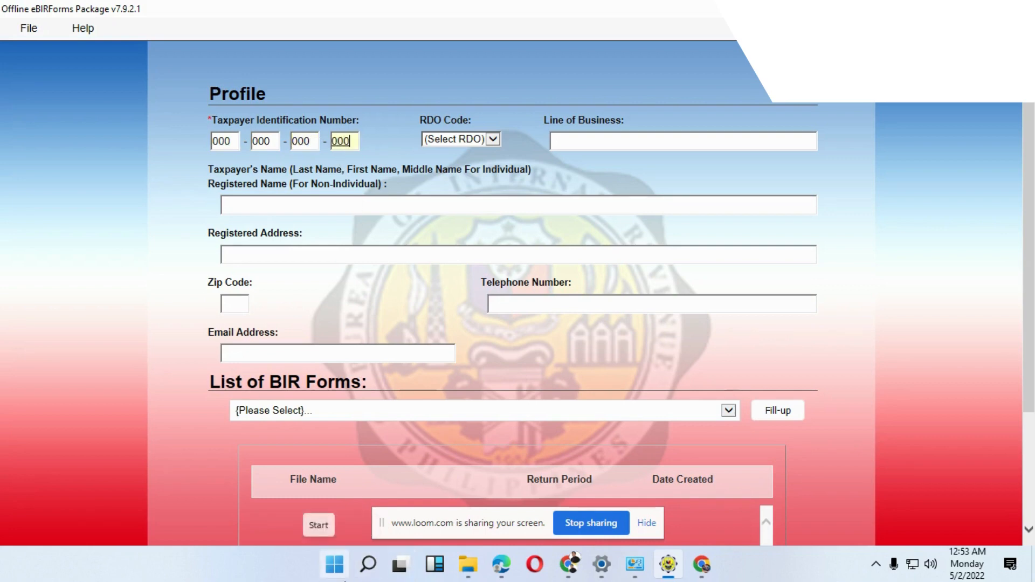
pyautogui.click(569, 250)
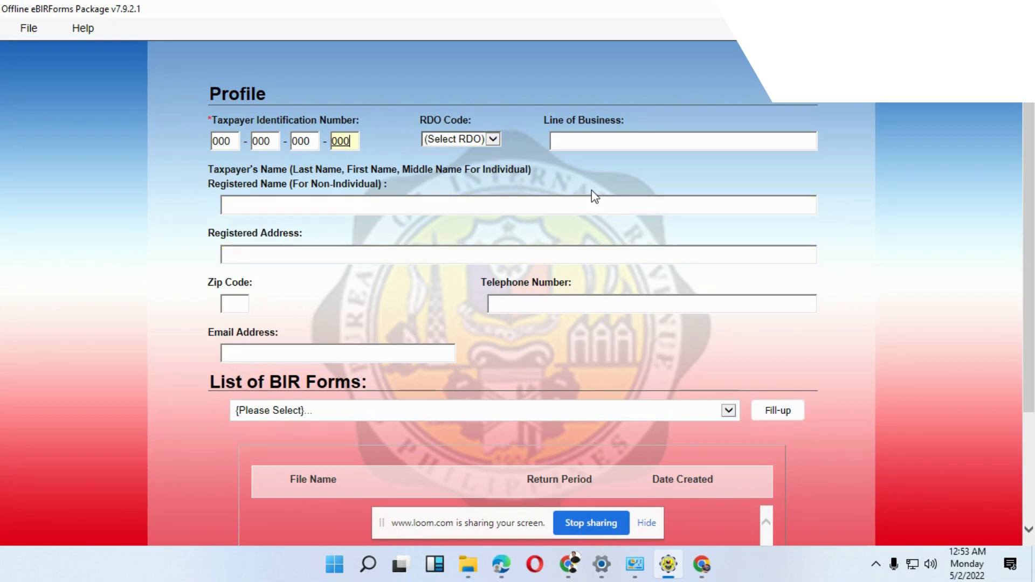
pyautogui.press('Tab')
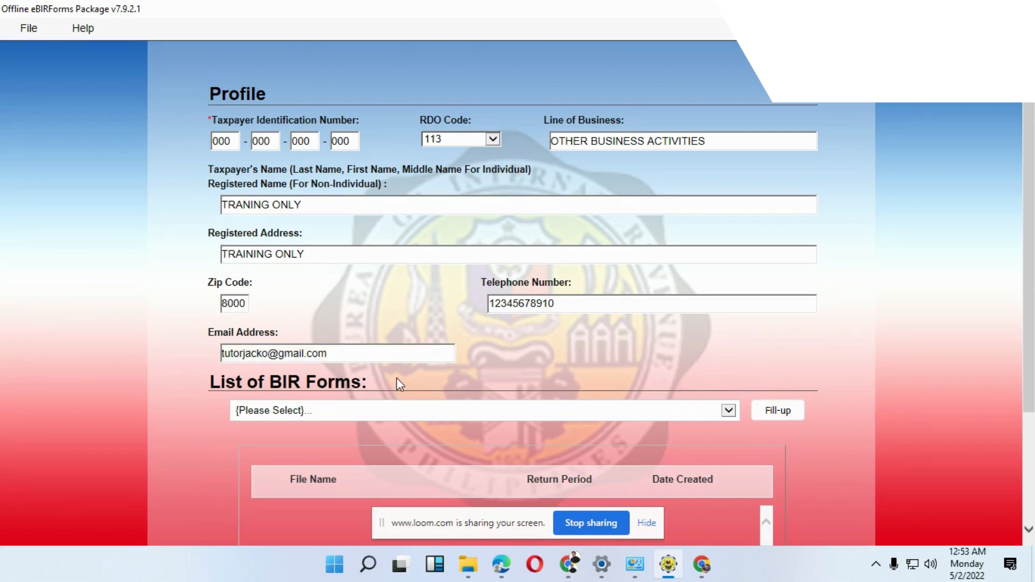
# Step: Select BIR Form 1701Qv2018, the new quarterly income tax return for self-employed individuals, estates and trusts, as the form
pyautogui.scroll(-3, 398, 377)
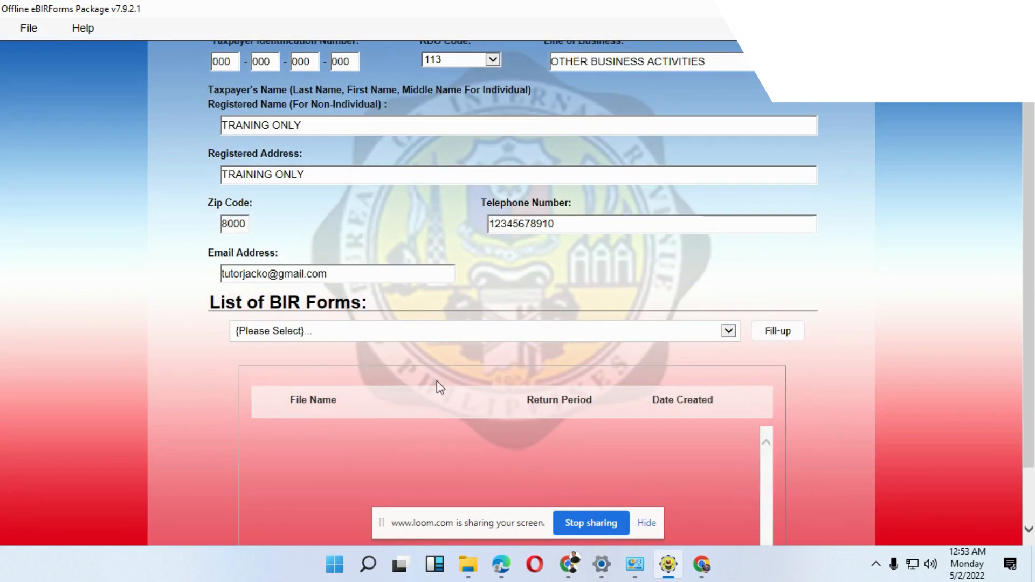
pyautogui.click(728, 332)
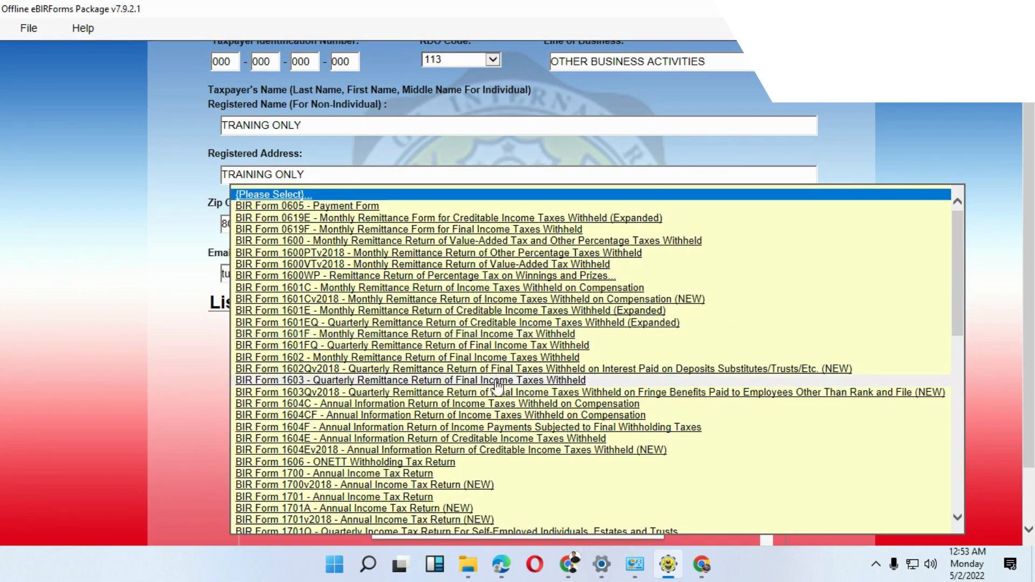
pyautogui.scroll(-1, 530, 422)
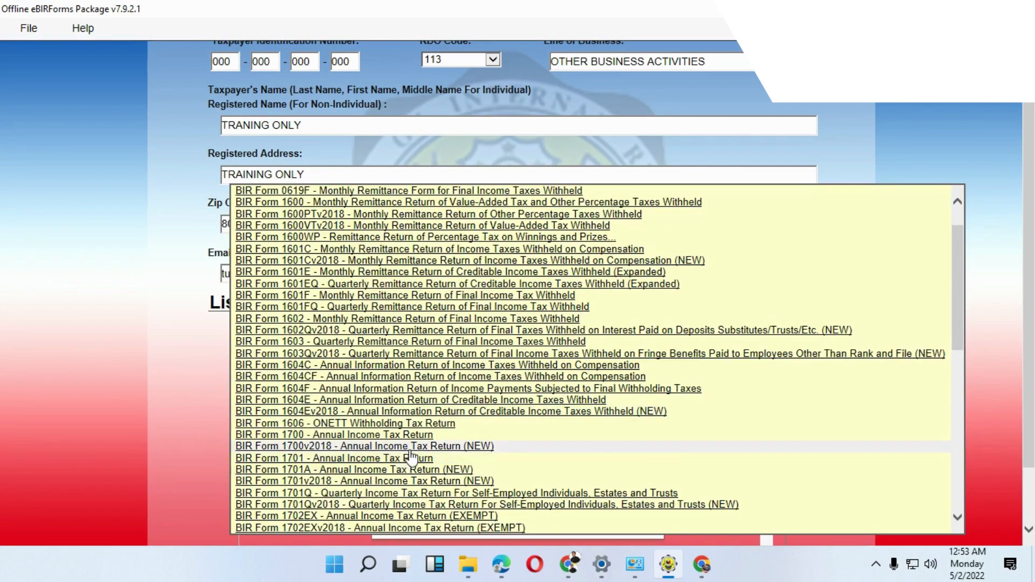
pyautogui.scroll(-1, 411, 457)
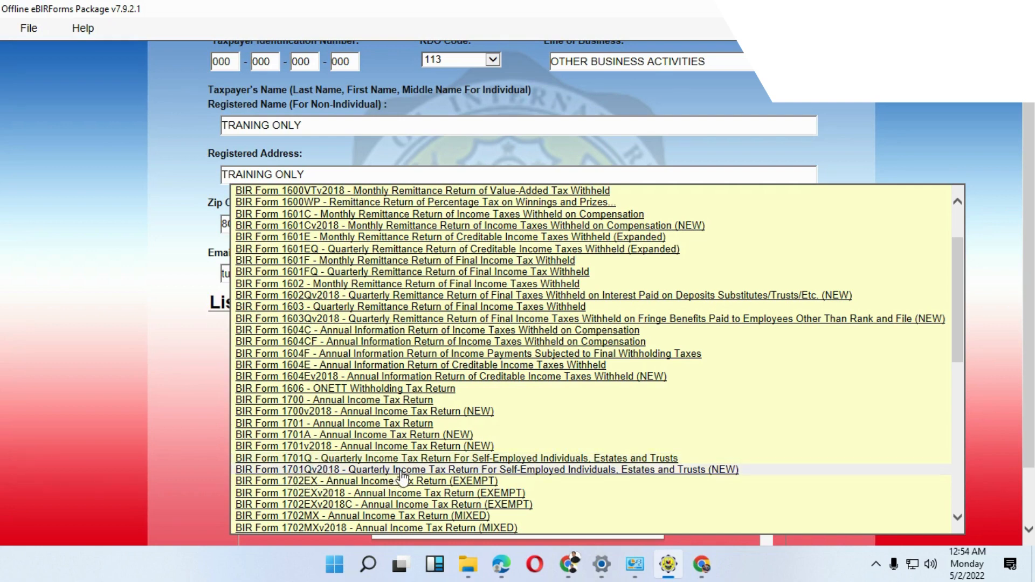
pyautogui.click(345, 471)
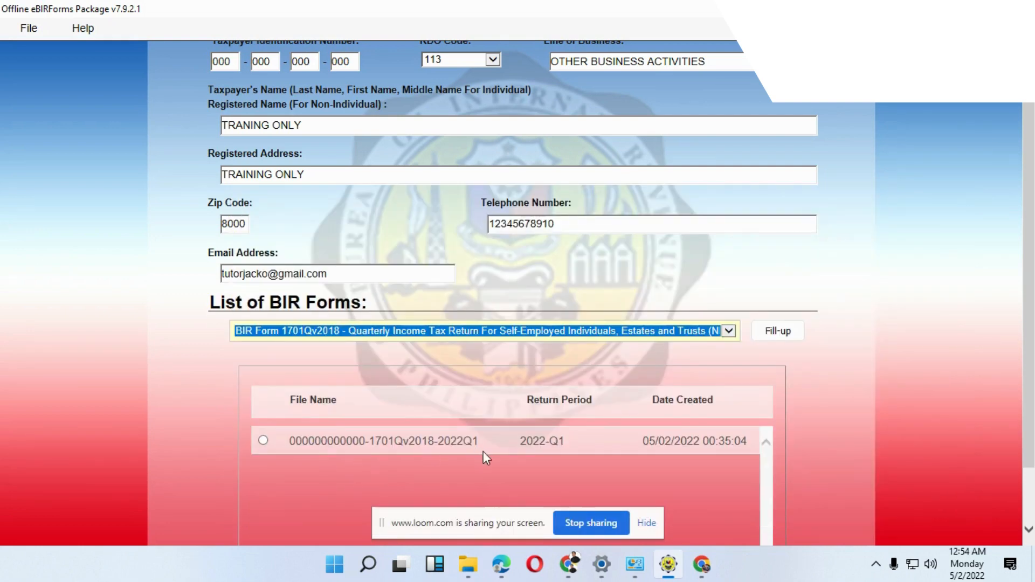
pyautogui.scroll(-2, 551, 442)
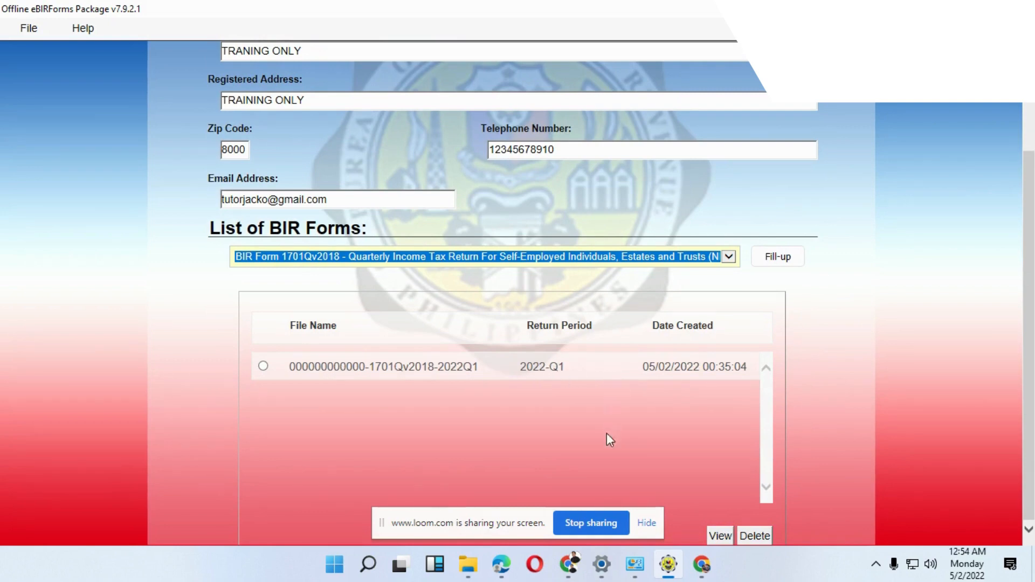
pyautogui.scroll(4, 607, 435)
pyautogui.scroll(-2, 620, 420)
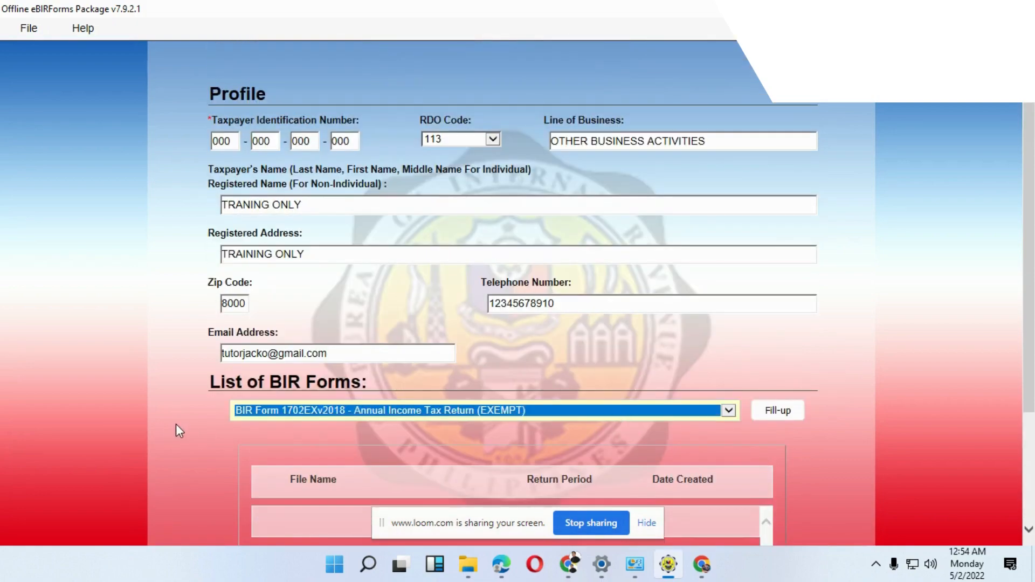
pyautogui.scroll(-1, 567, 418)
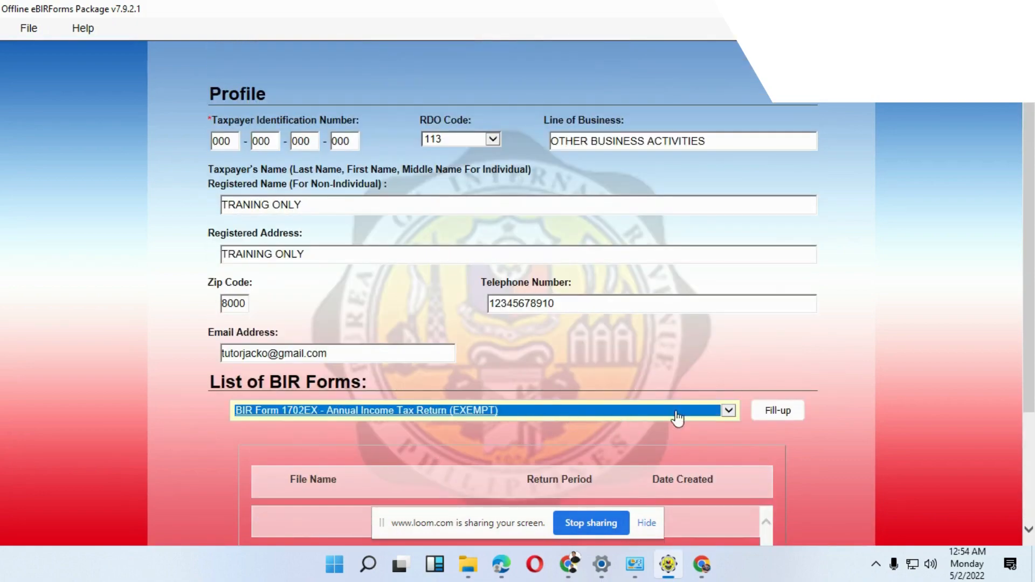
# Step: Change the selected form back to BIR Form 1701Qv2018 and open it for filling up, acknowledging the profile save
pyautogui.click(726, 411)
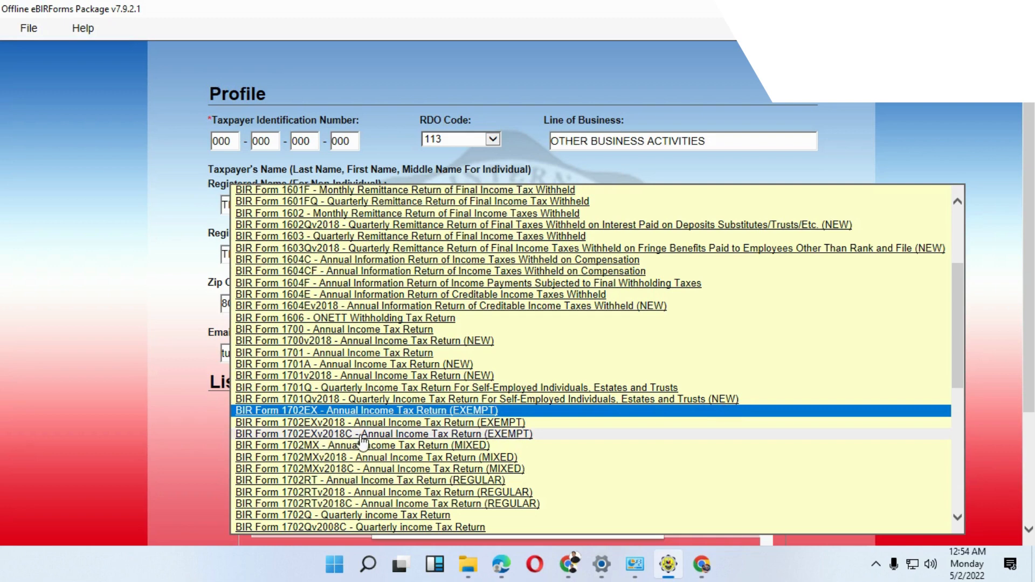
pyautogui.scroll(-1, 347, 471)
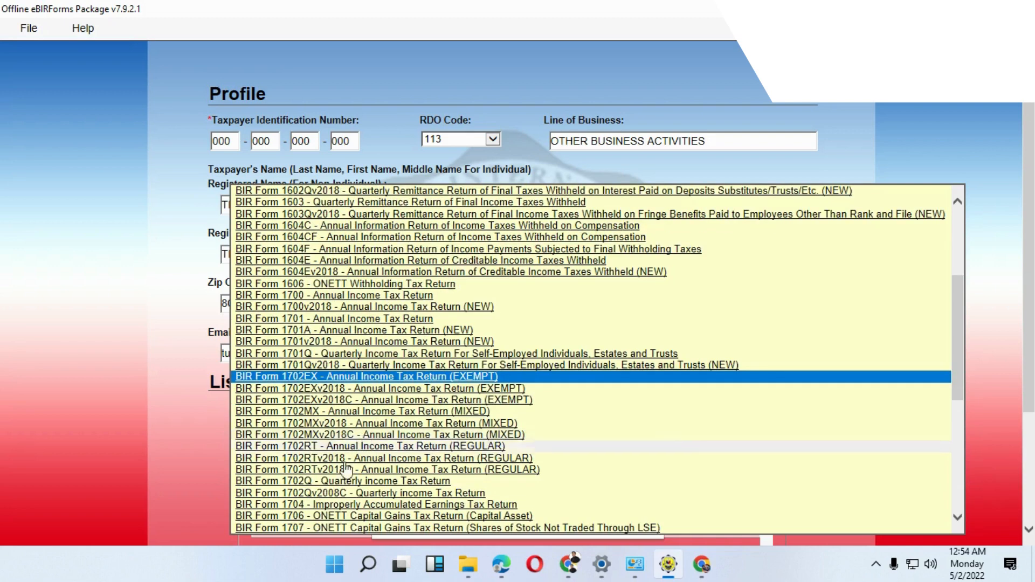
pyautogui.click(361, 365)
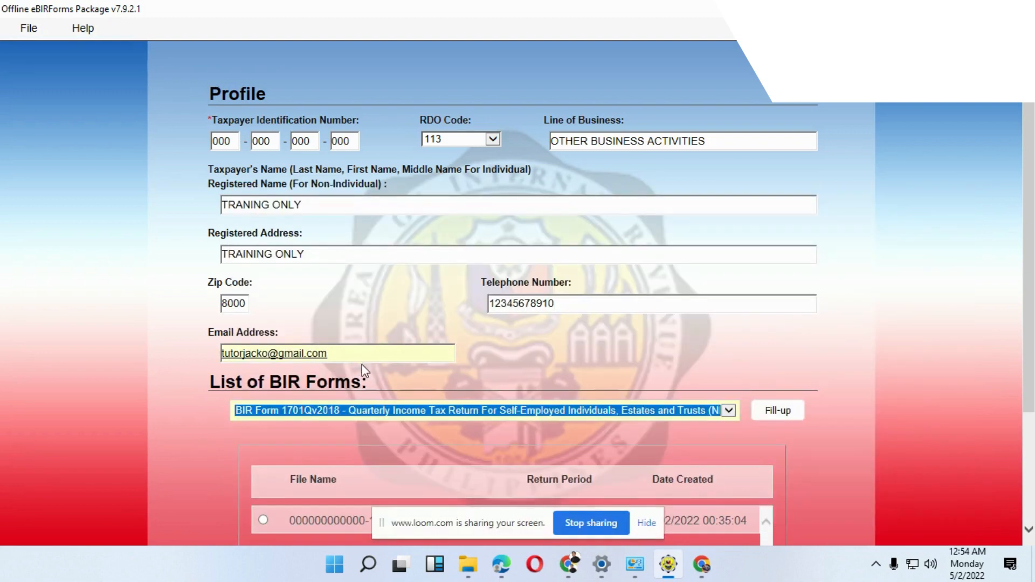
pyautogui.click(788, 421)
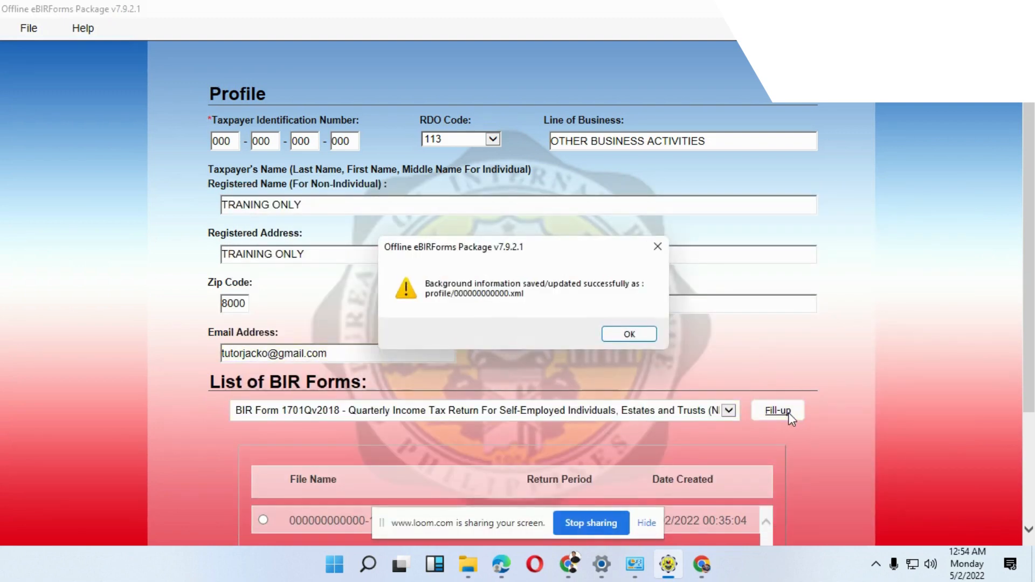
pyautogui.click(629, 333)
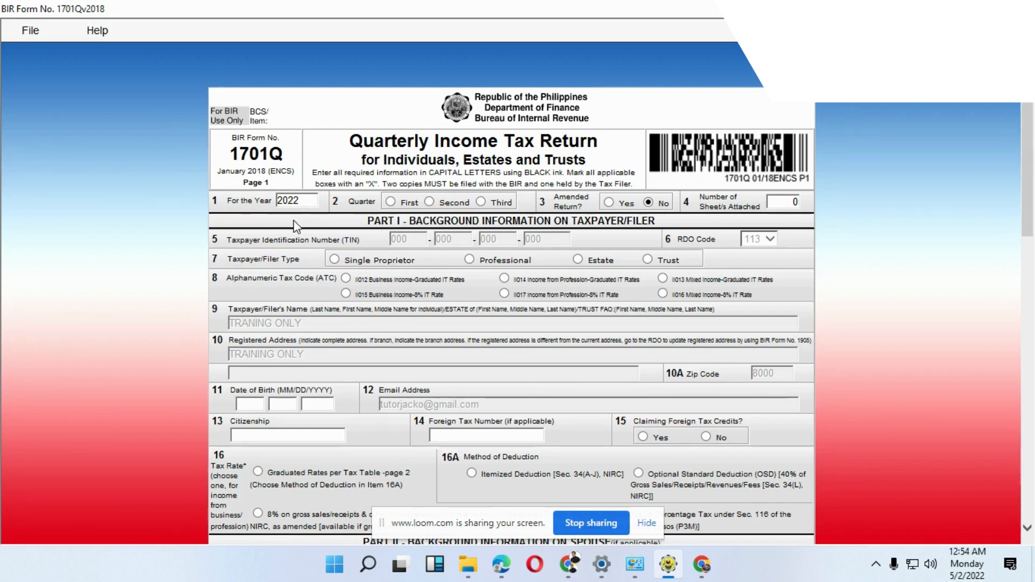
# Step: Choose the Second quarter, filer type Professional and tax code II017 Income from Profession-8% IT Rate
pyautogui.click(429, 201)
pyautogui.click(470, 259)
pyautogui.click(505, 293)
# Step: Fill in the taxpayer's date of birth, enter Filipino as citizenship, and answer No to claiming foreign tax credits
pyautogui.scroll(-3, 490, 298)
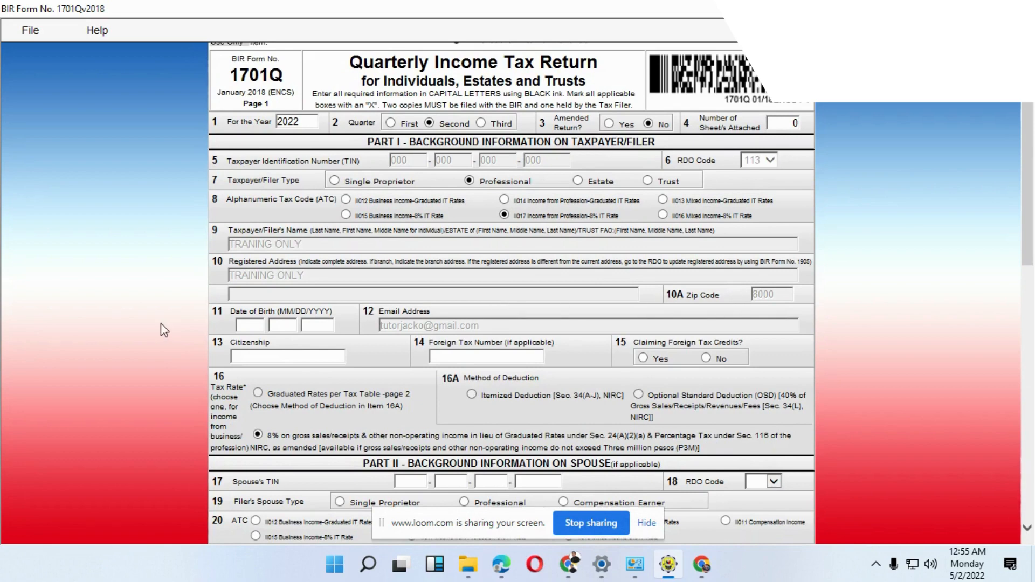
pyautogui.click(255, 326)
pyautogui.write('12')
pyautogui.click(279, 327)
pyautogui.write('01')
pyautogui.write('1980')
pyautogui.click(300, 356)
pyautogui.write('Filipino')
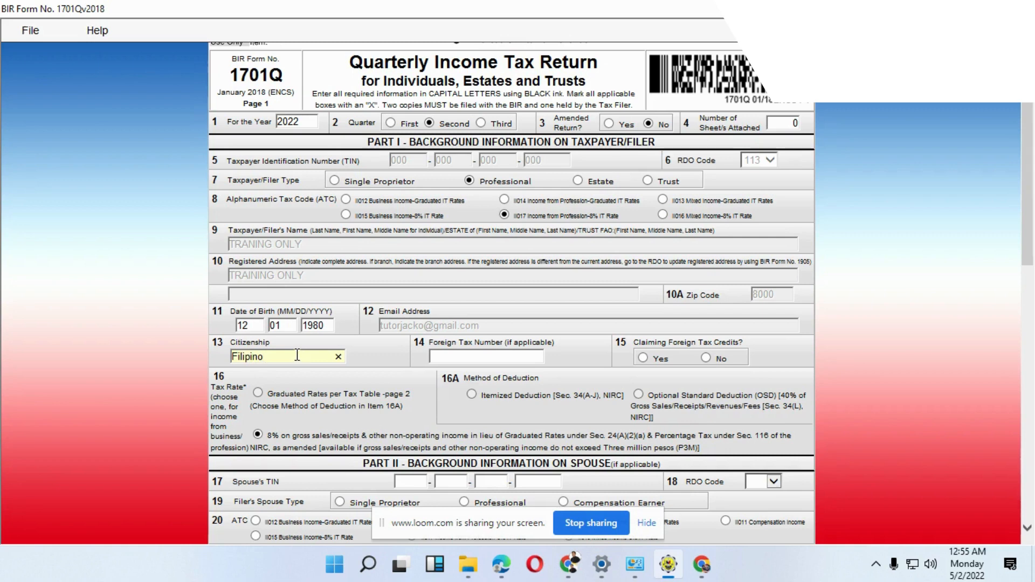
pyautogui.click(706, 358)
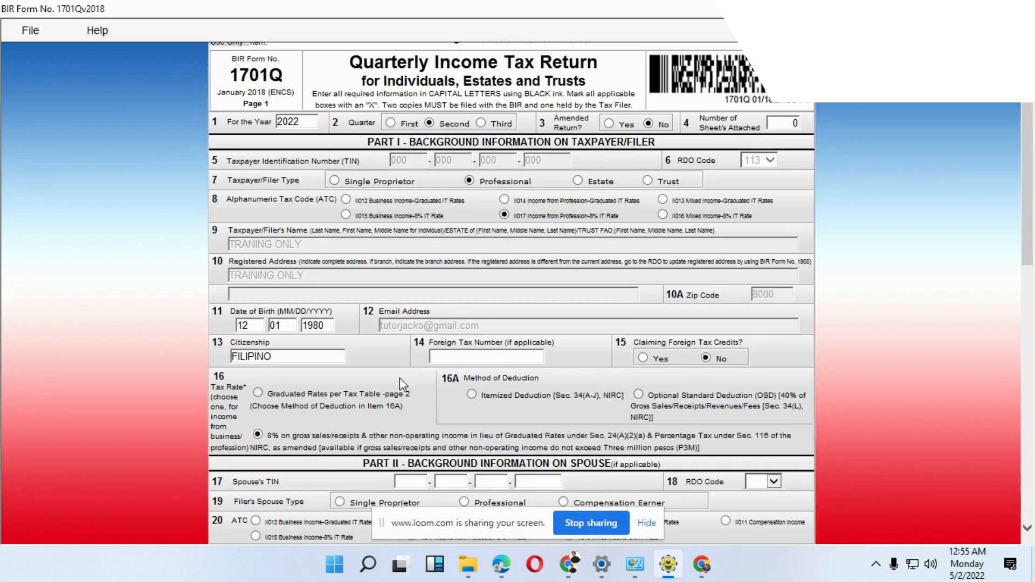
# Step: Examine the item 16 tax rate choice against the chosen tax code, and the spouse and total tax payable parts
pyautogui.scroll(-3, 202, 372)
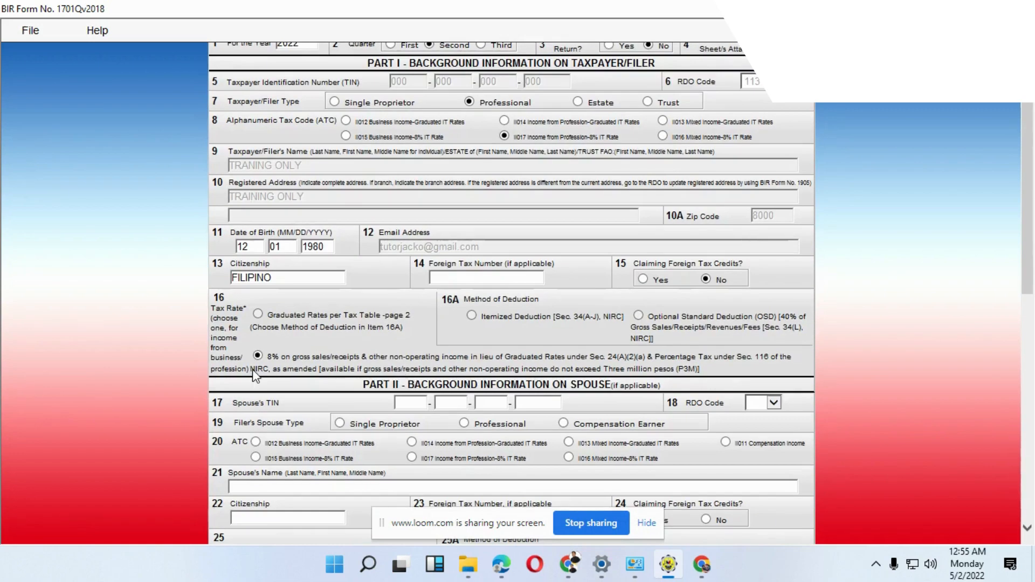
pyautogui.scroll(6, 474, 340)
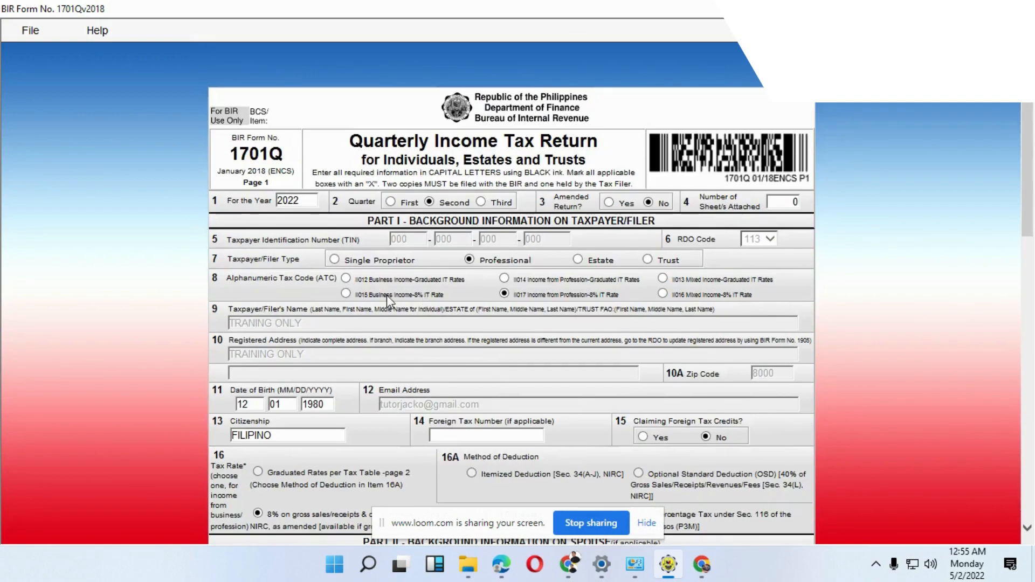
pyautogui.scroll(-3, 415, 459)
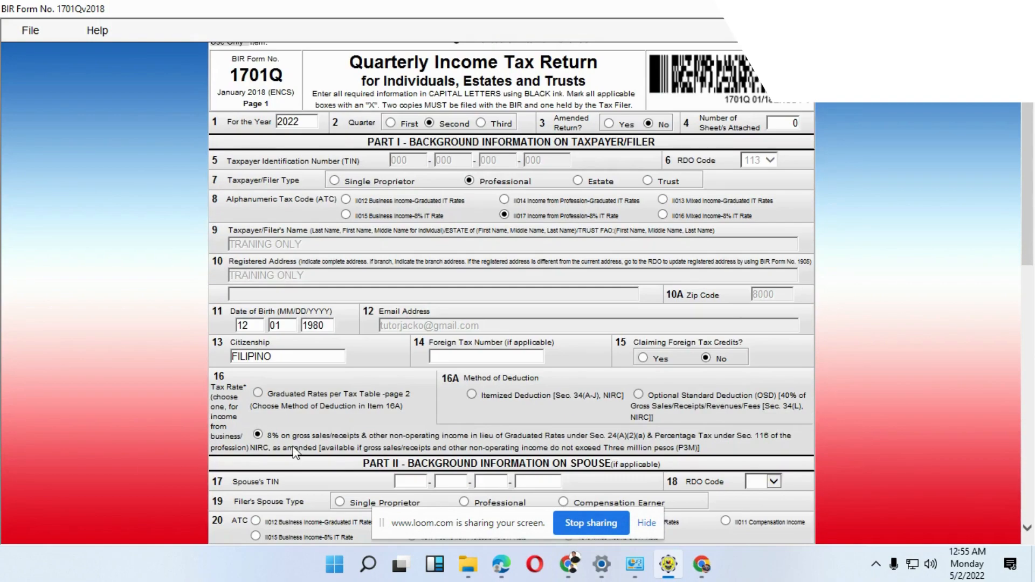
pyautogui.scroll(3, 431, 456)
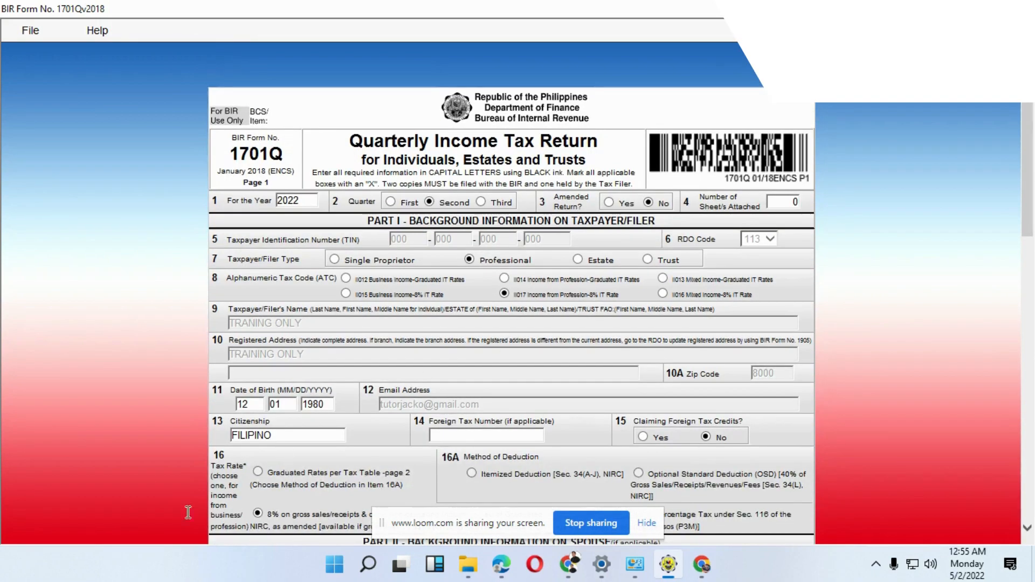
pyautogui.scroll(-3, 222, 487)
pyautogui.scroll(3, 383, 483)
pyautogui.scroll(-3, 281, 533)
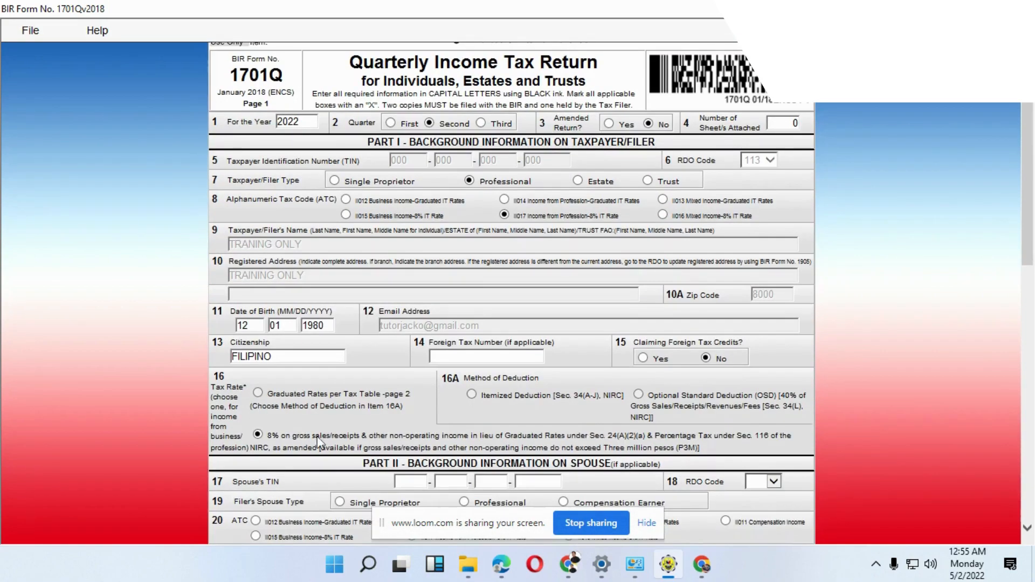
pyautogui.scroll(-6, 374, 467)
pyautogui.scroll(-3, 558, 469)
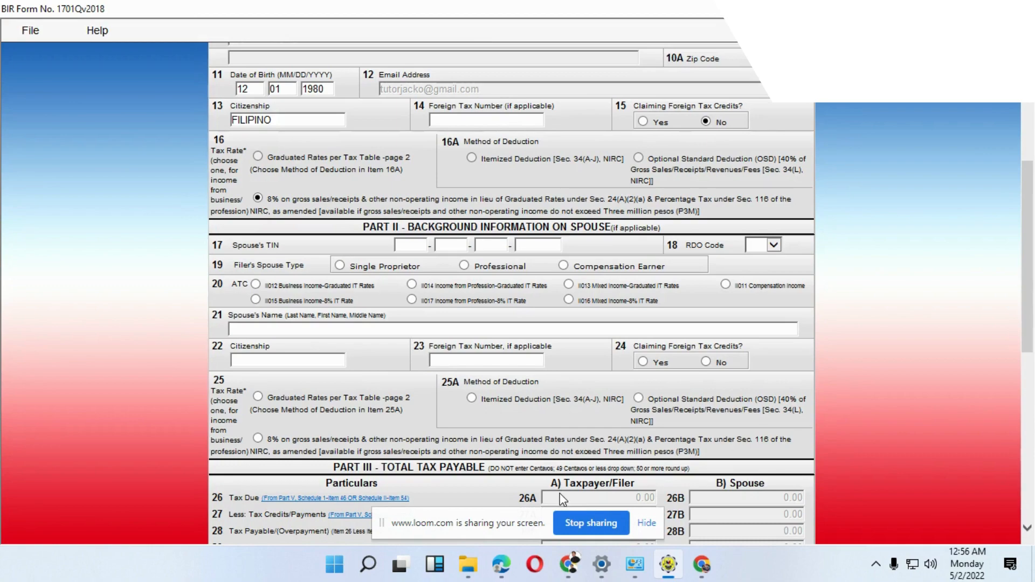
# Step: Go past the spouse, total tax payable and payment details parts and open page 2 of the return
pyautogui.scroll(-3, 562, 497)
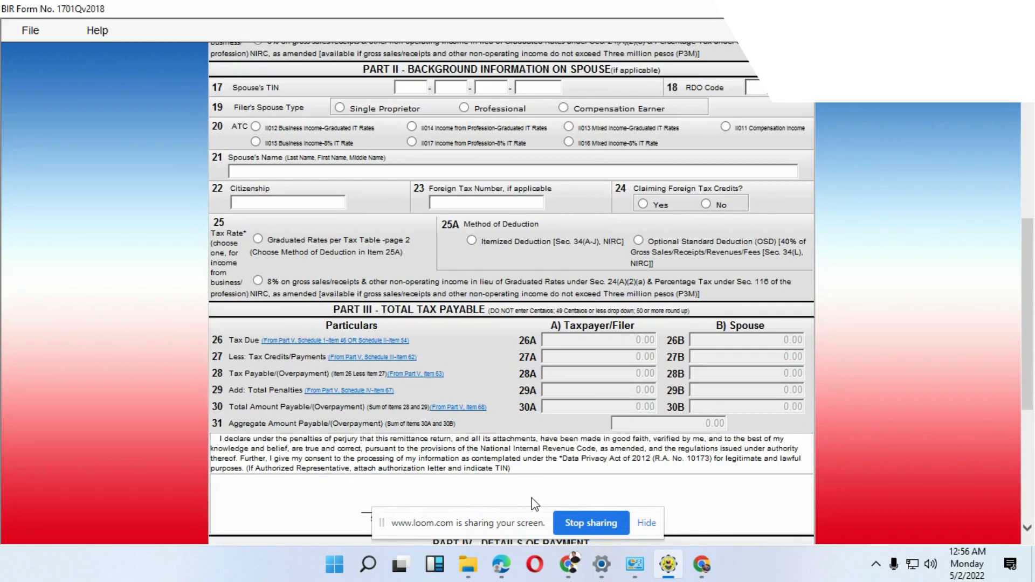
pyautogui.scroll(-3, 534, 499)
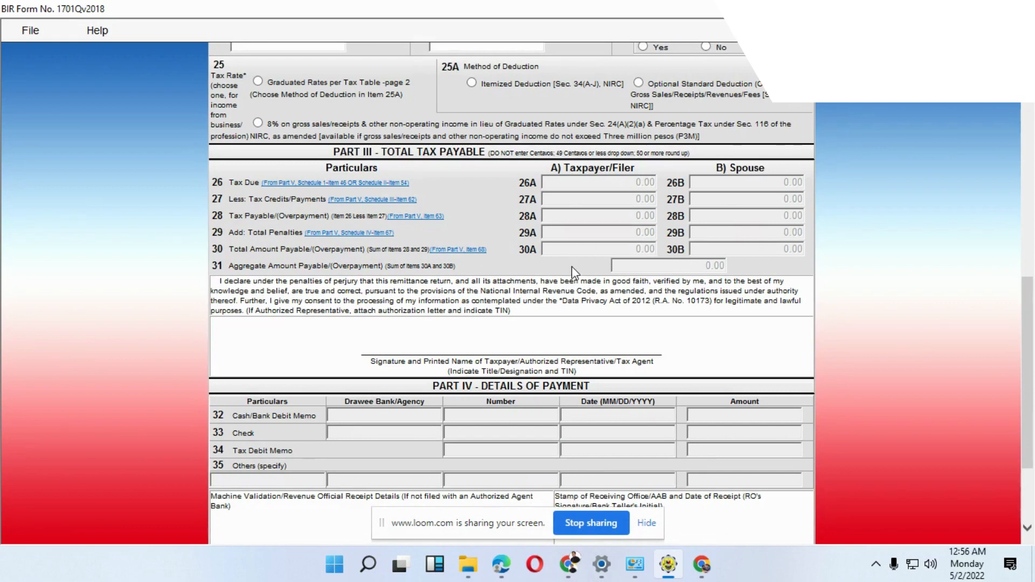
pyautogui.scroll(-3, 566, 279)
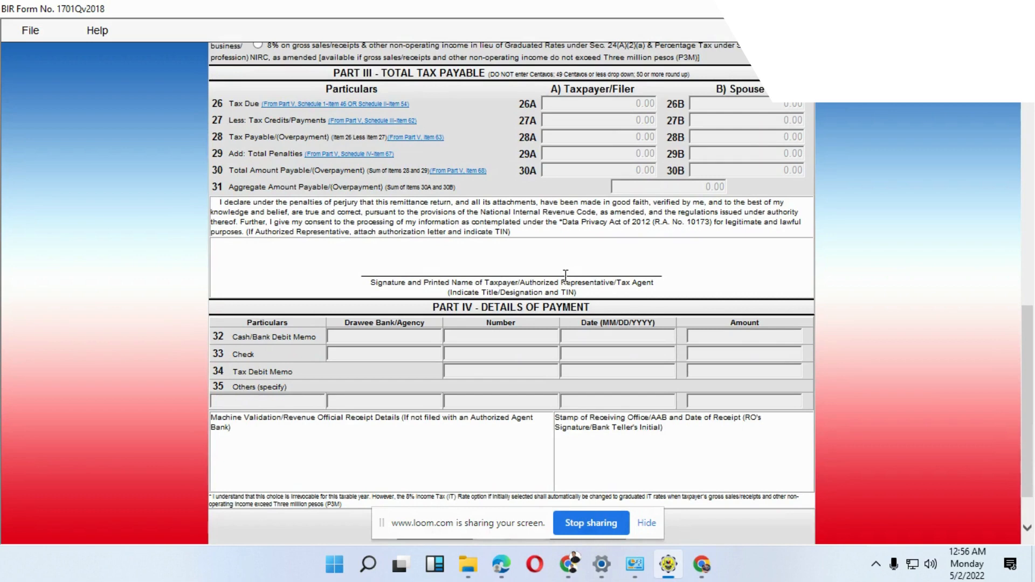
pyautogui.scroll(-3, 553, 367)
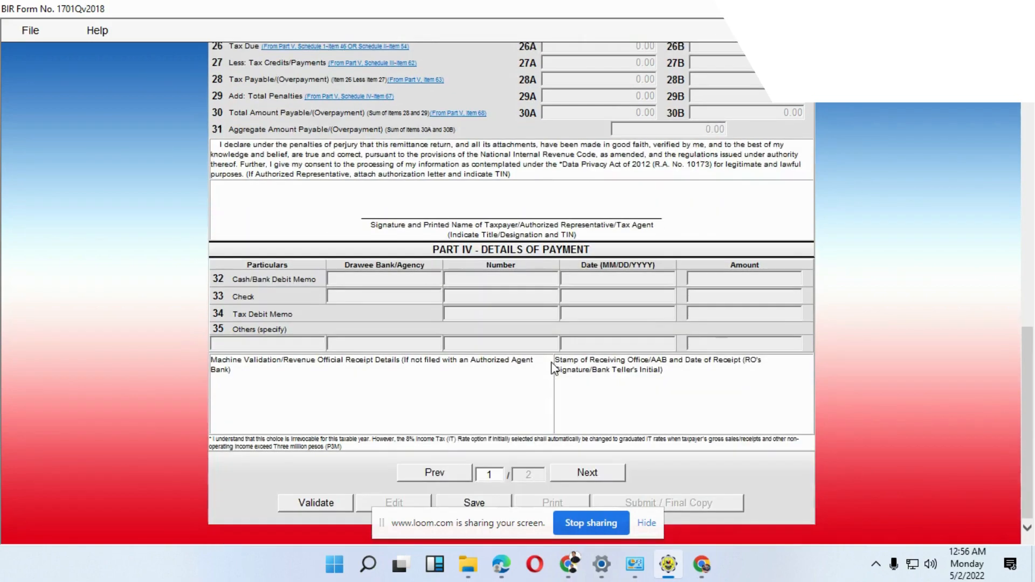
pyautogui.click(584, 474)
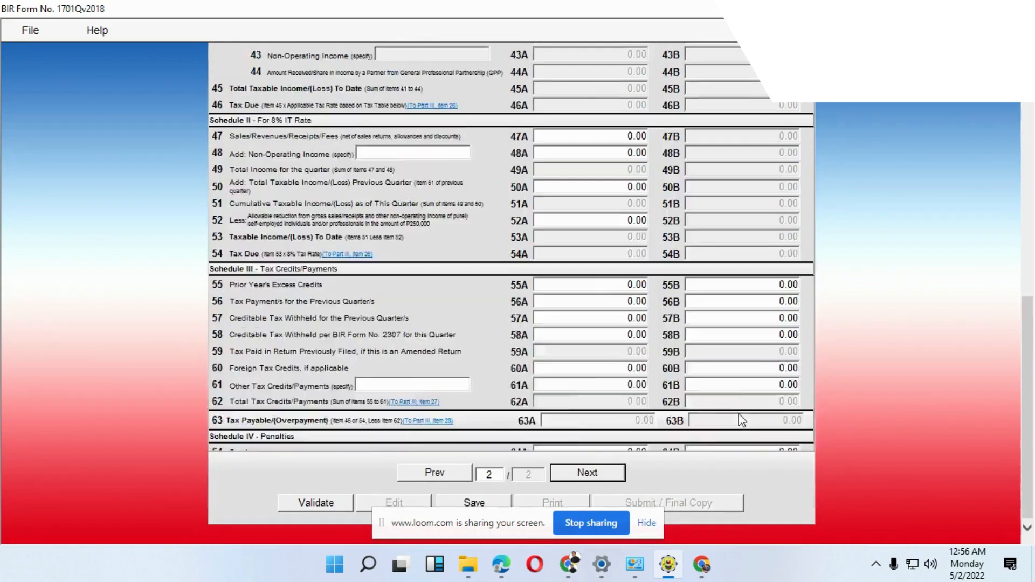
# Step: Examine the Part V tax computation schedules for the graduated rate, 8% rate, tax credits and penalties on page 2
pyautogui.scroll(-5, 741, 420)
pyautogui.scroll(10, 692, 407)
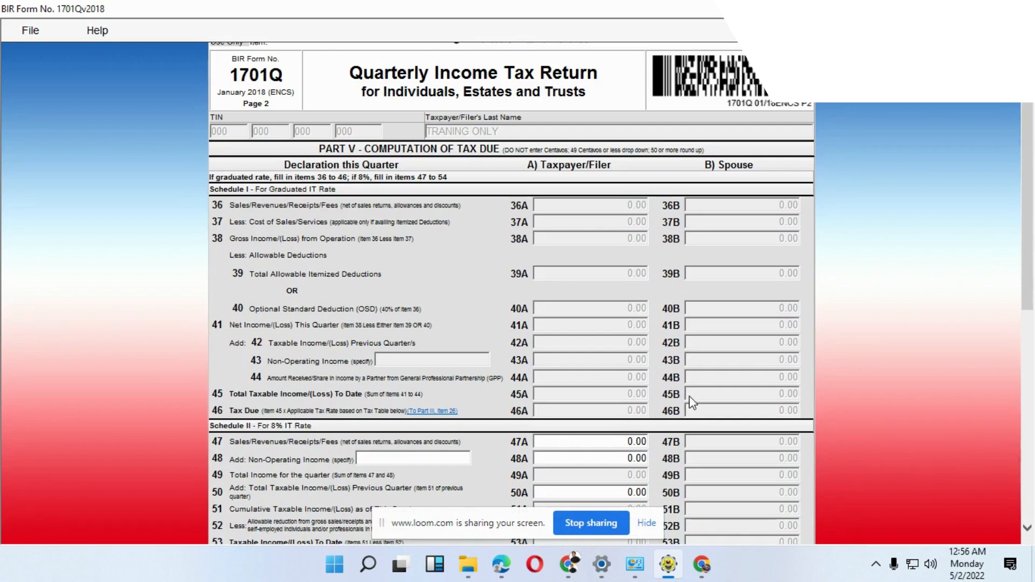
pyautogui.scroll(-10, 690, 397)
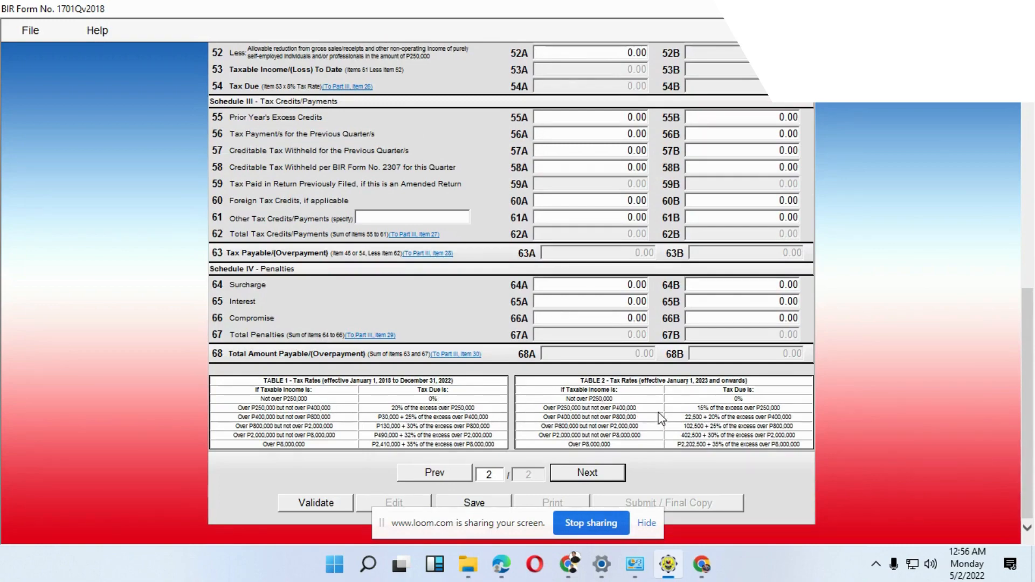
pyautogui.scroll(10, 658, 414)
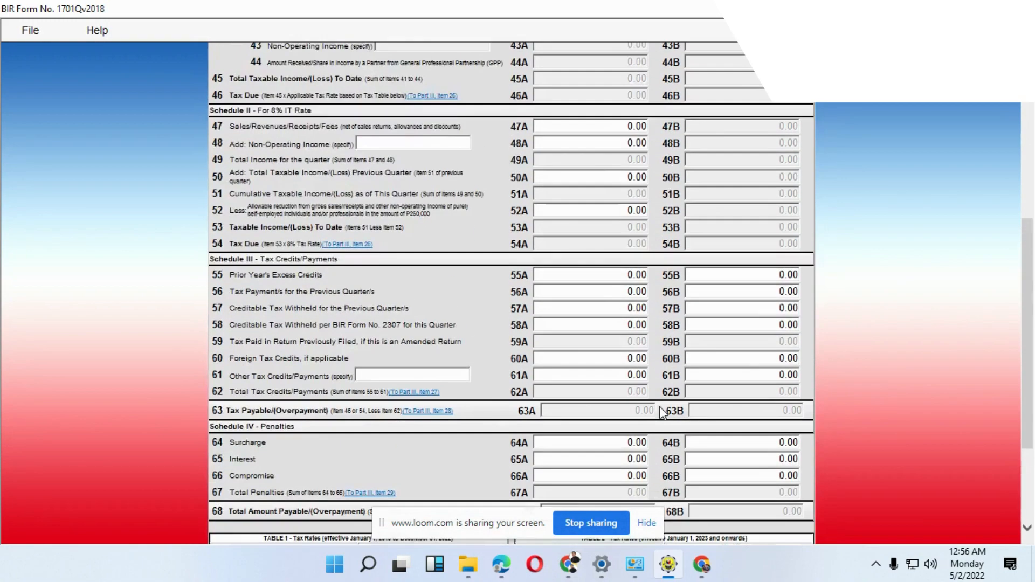
pyautogui.scroll(5, 665, 409)
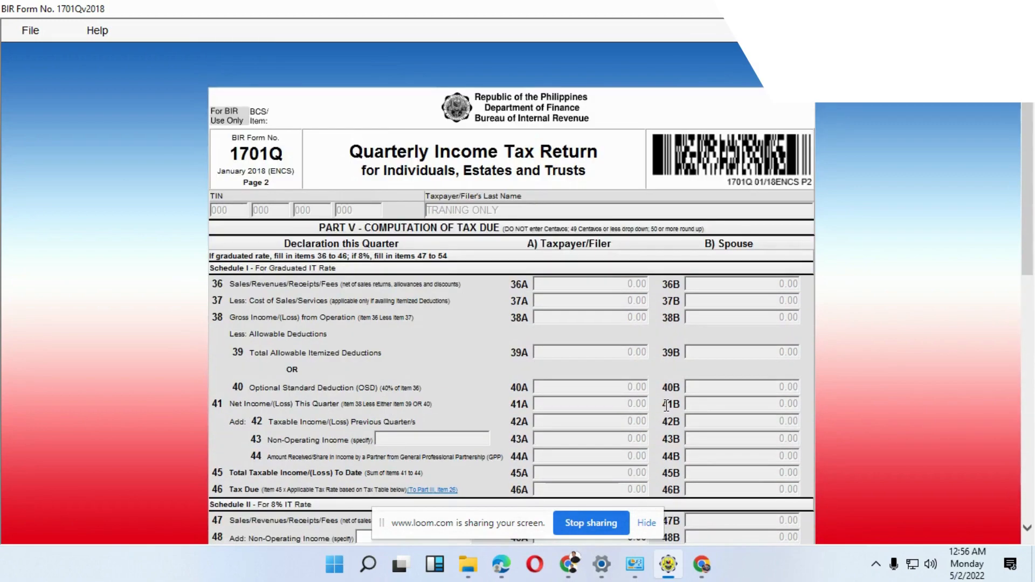
pyautogui.scroll(-2, 667, 405)
pyautogui.scroll(-2, 667, 411)
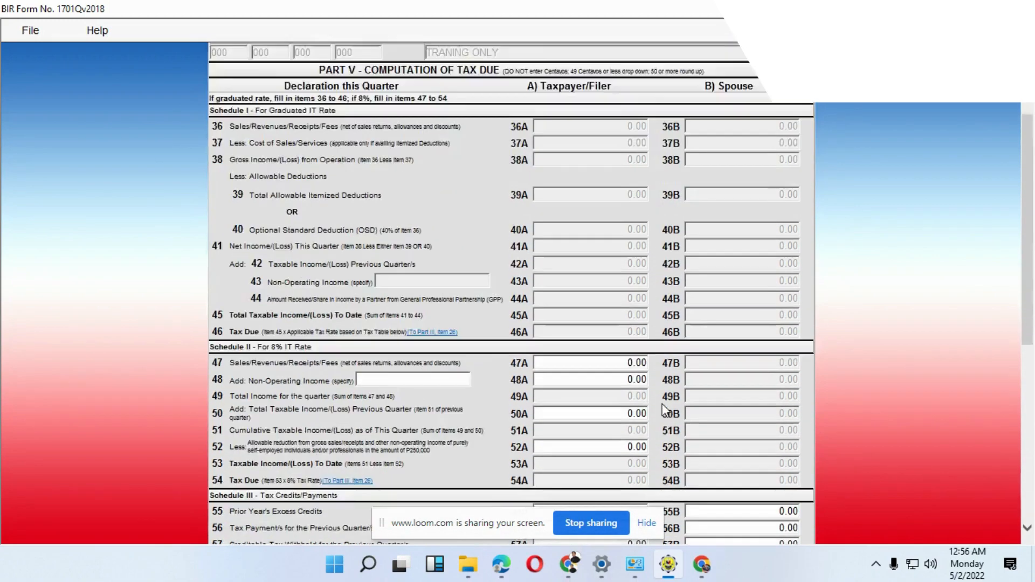
pyautogui.scroll(-2, 665, 411)
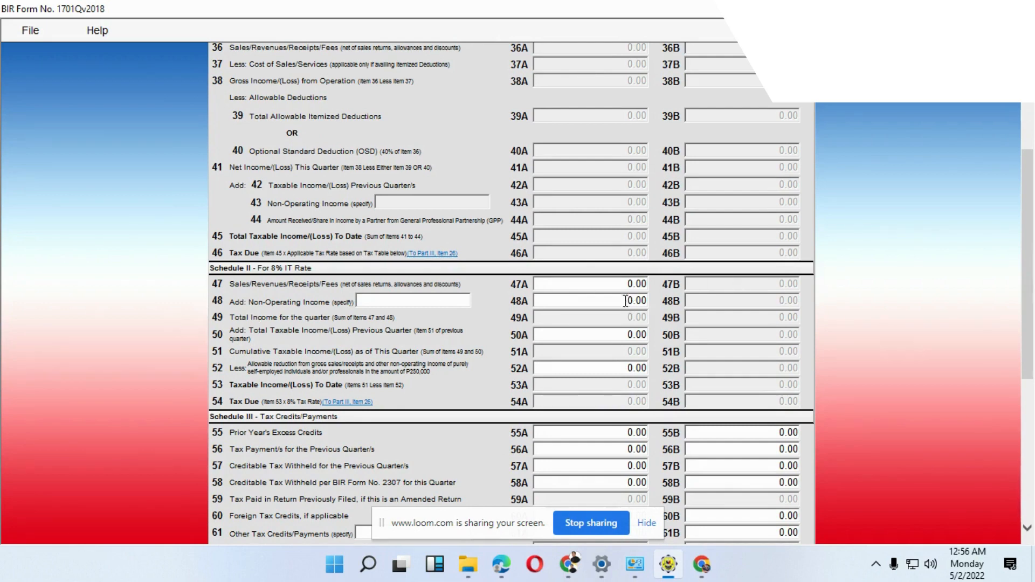
# Step: Enter 60000 as sales/revenues/receipts/fees in item 47A and 50000 as the previous quarter's total taxable income in item 50A
pyautogui.click(615, 288)
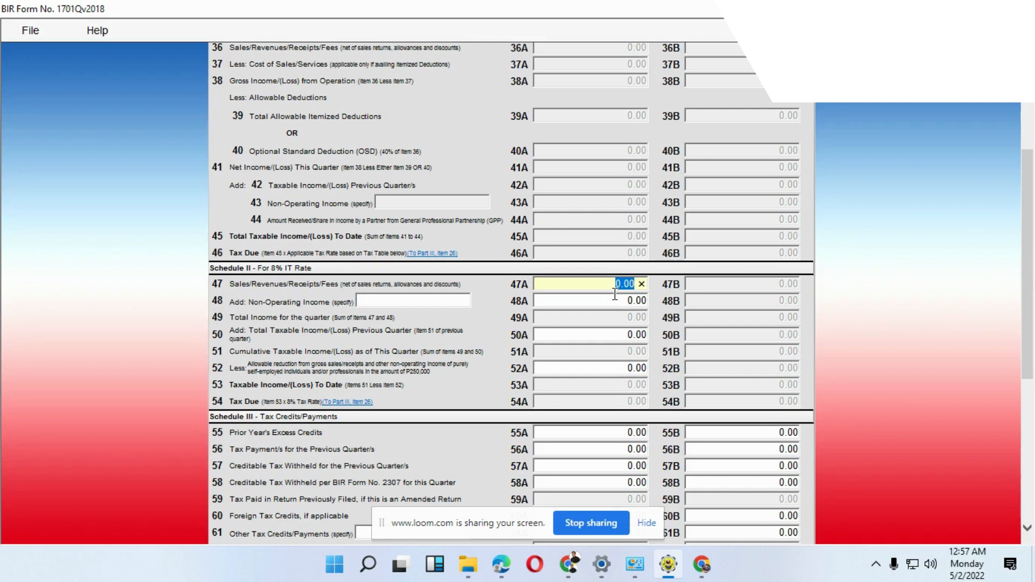
pyautogui.write('60000')
pyautogui.click(590, 304)
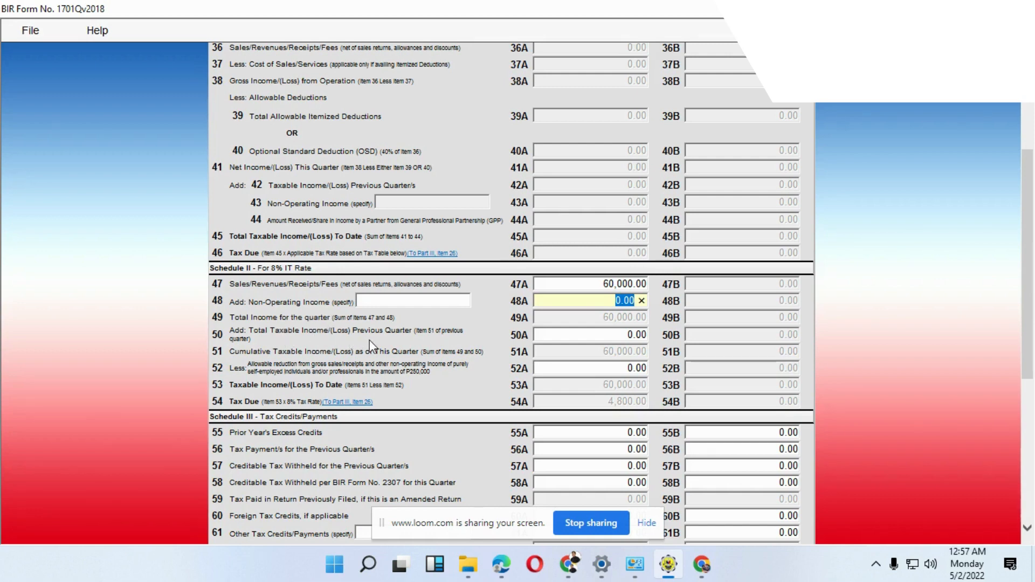
pyautogui.click(597, 336)
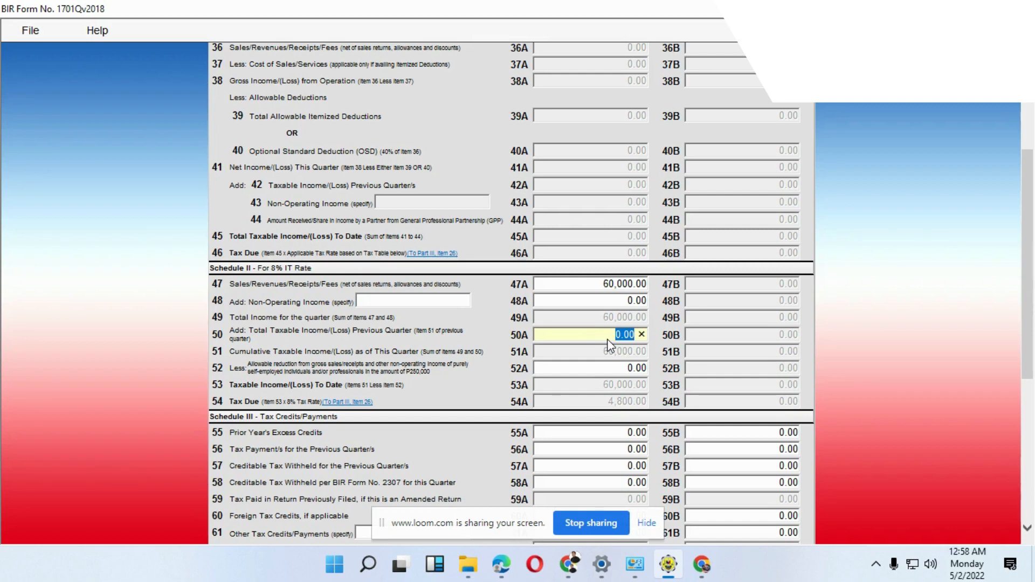
pyautogui.write('50000')
pyautogui.click(464, 356)
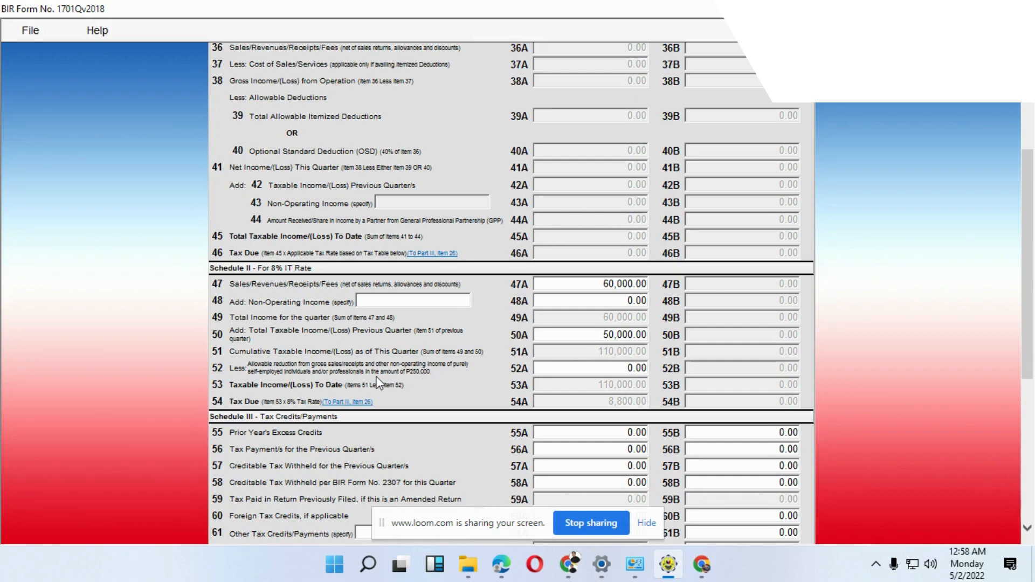
# Step: Enter 250000 as the taxpayer's allowable reduction in item 52A of the 8% rate schedule
pyautogui.click(596, 370)
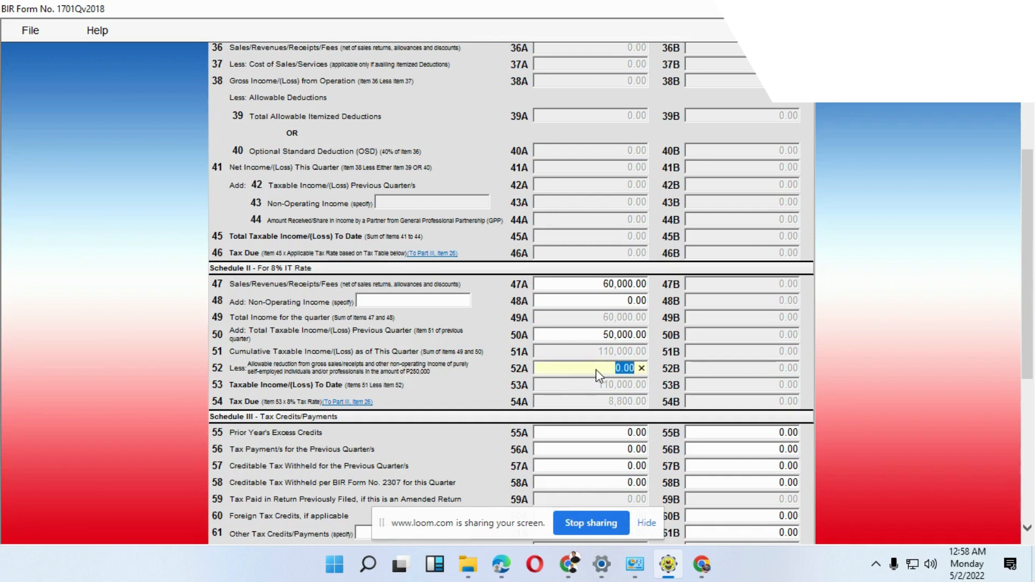
pyautogui.write('250000')
pyautogui.click(577, 385)
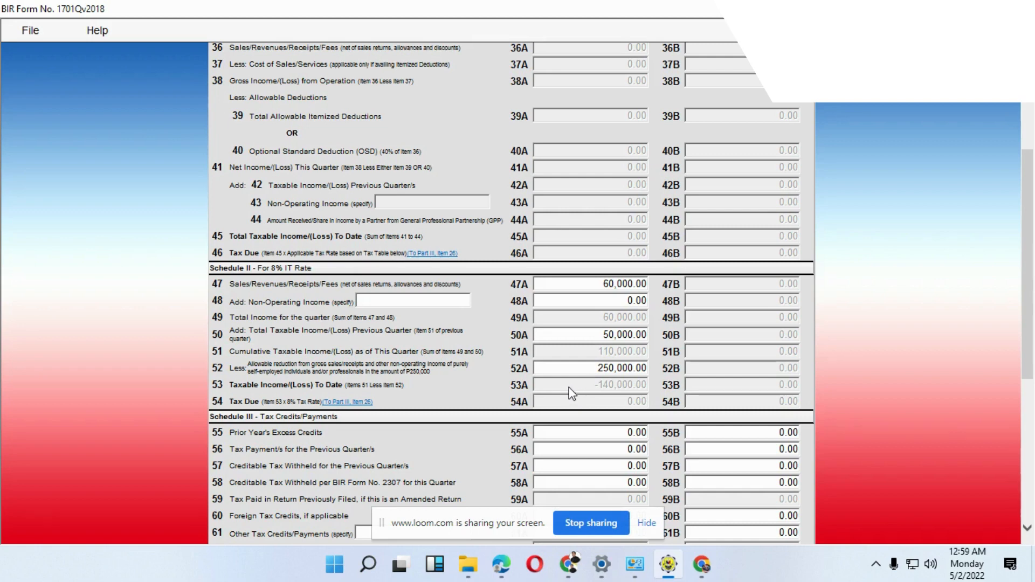
# Step: Enter 5000 as the taxpayer's prior year's excess credits in item 55A of the tax credits schedule
pyautogui.scroll(-2, 587, 381)
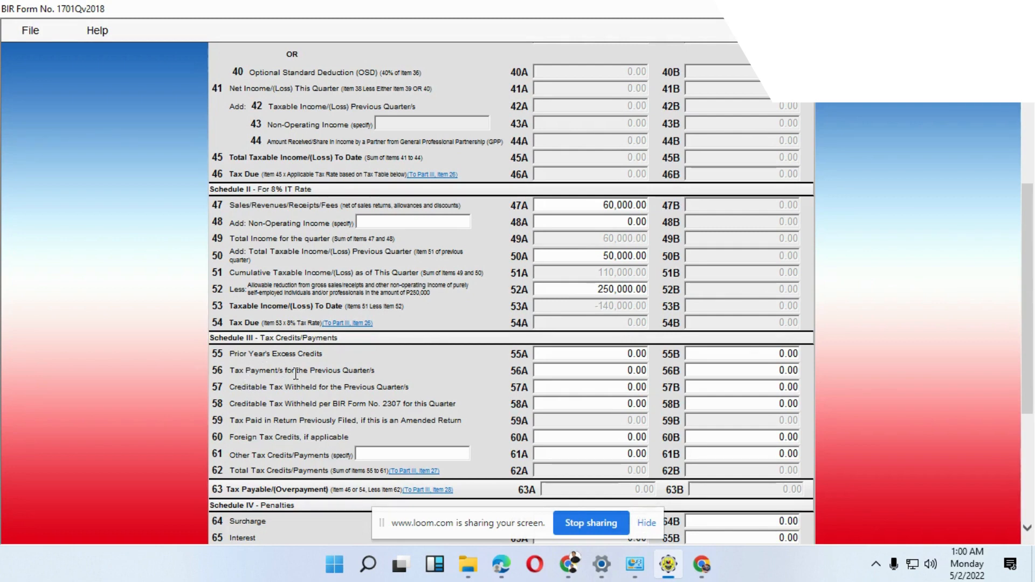
pyautogui.click(624, 354)
pyautogui.write('5000')
pyautogui.click(598, 384)
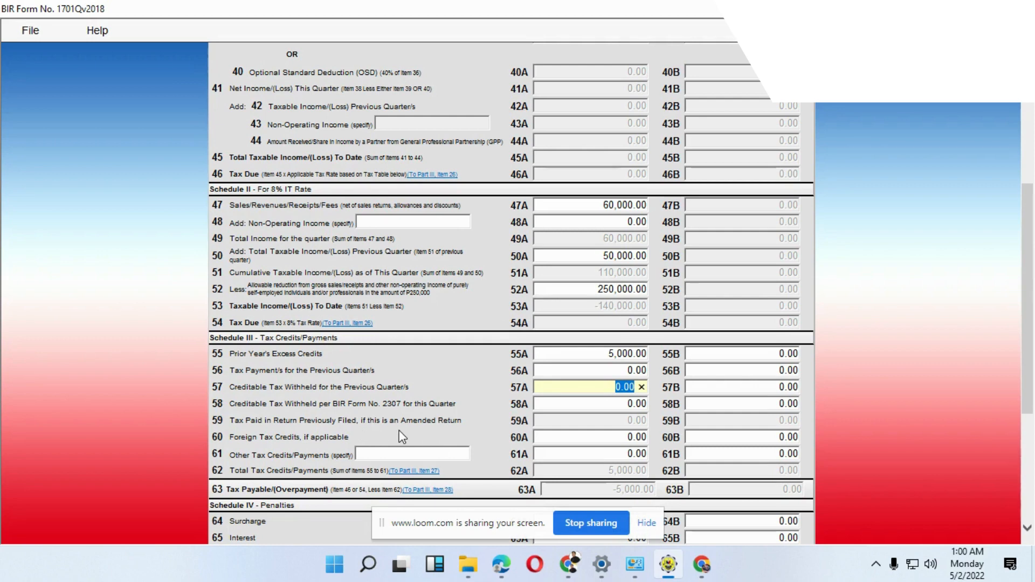
# Step: Review the tax payable and penalties on page 2, and return to page 1 to check the carried-over Part III amounts
pyautogui.scroll(-3, 551, 420)
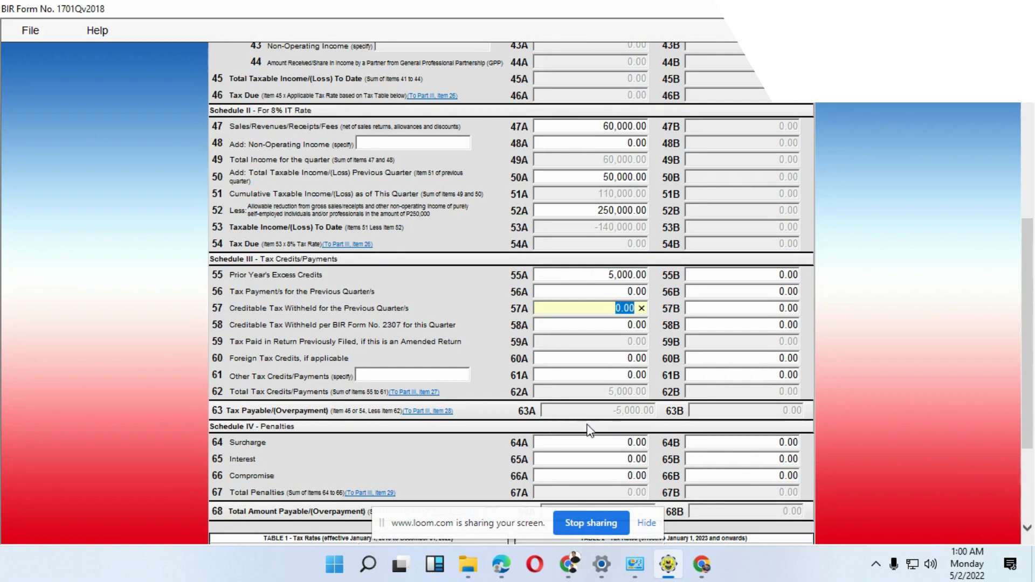
pyautogui.scroll(-3, 587, 429)
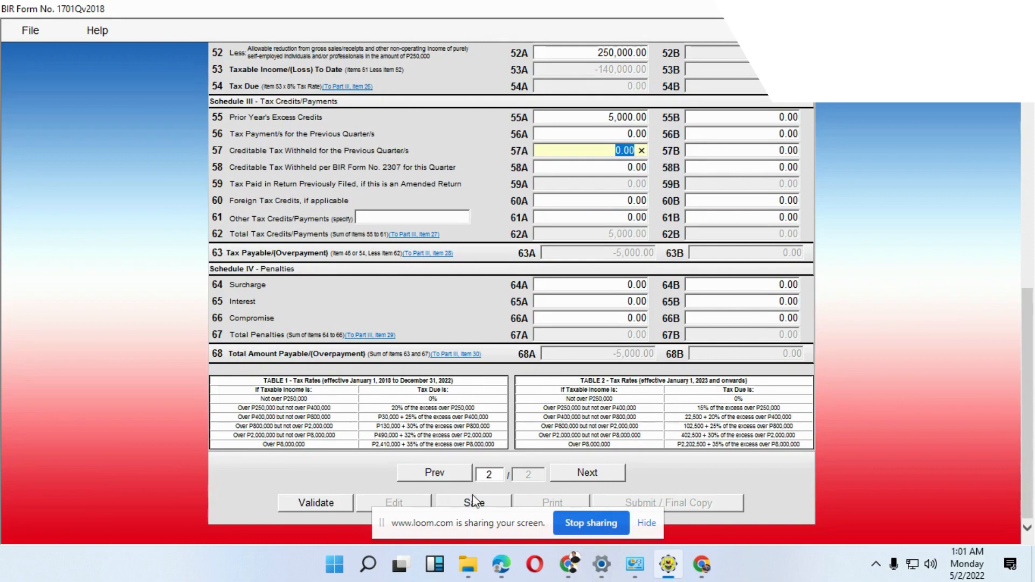
pyautogui.click(445, 472)
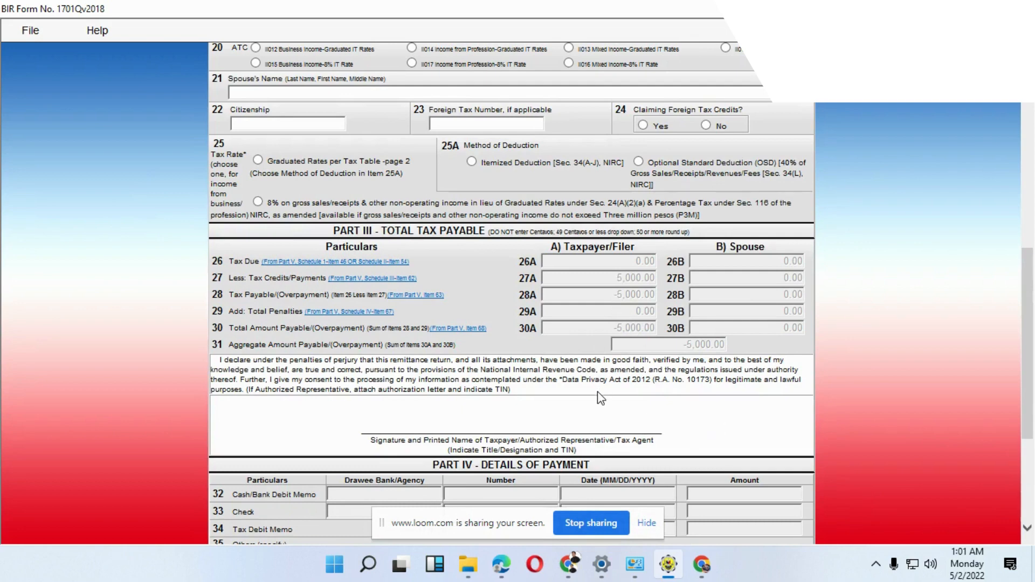
pyautogui.scroll(-4, 593, 396)
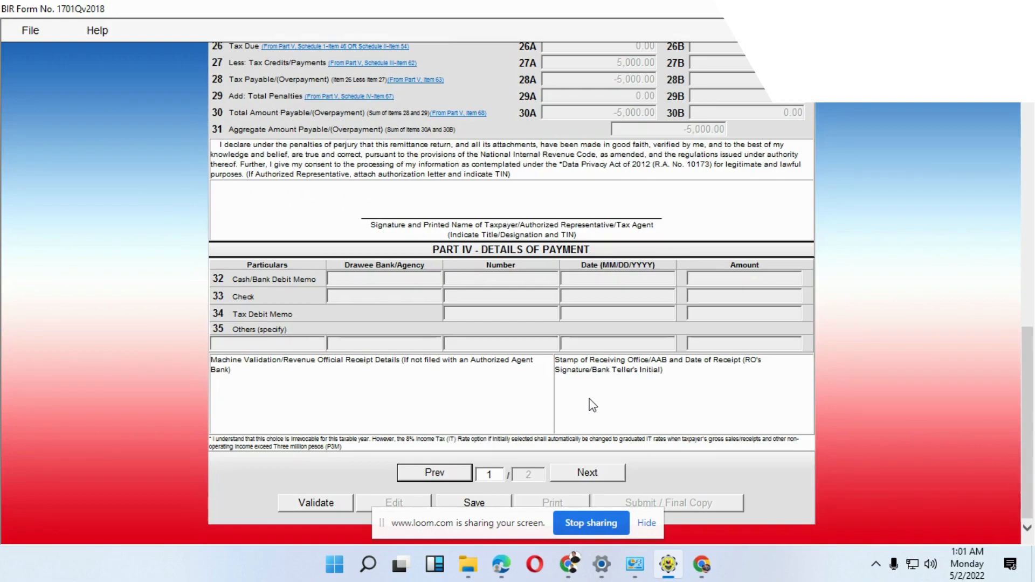
pyautogui.scroll(3, 591, 405)
pyautogui.scroll(-3, 589, 404)
pyautogui.scroll(6, 545, 401)
pyautogui.scroll(4, 613, 403)
pyautogui.scroll(-10, 614, 408)
# Step: Validate the completed return and save it, acknowledging both messages
pyautogui.click(310, 503)
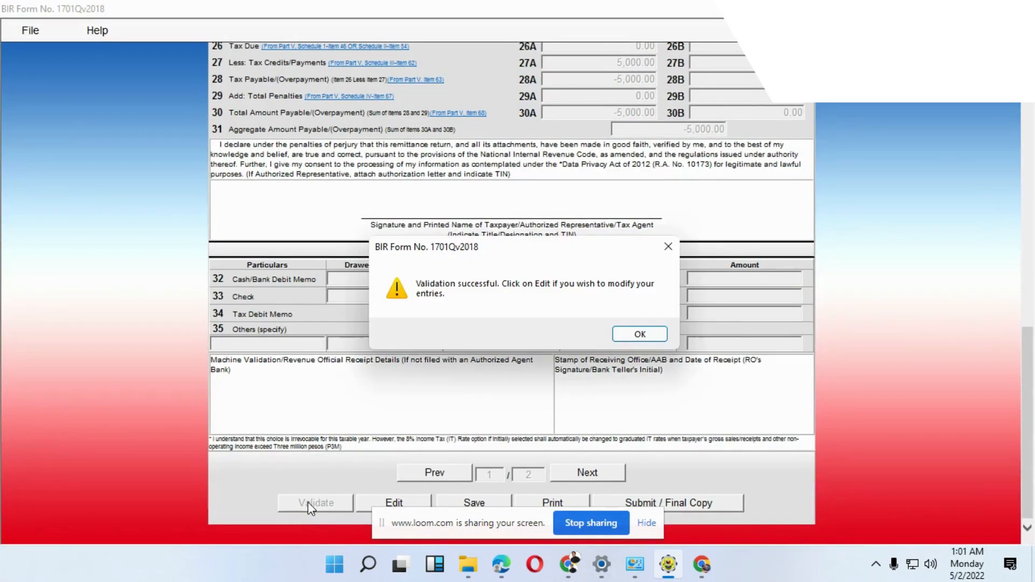
pyautogui.click(644, 338)
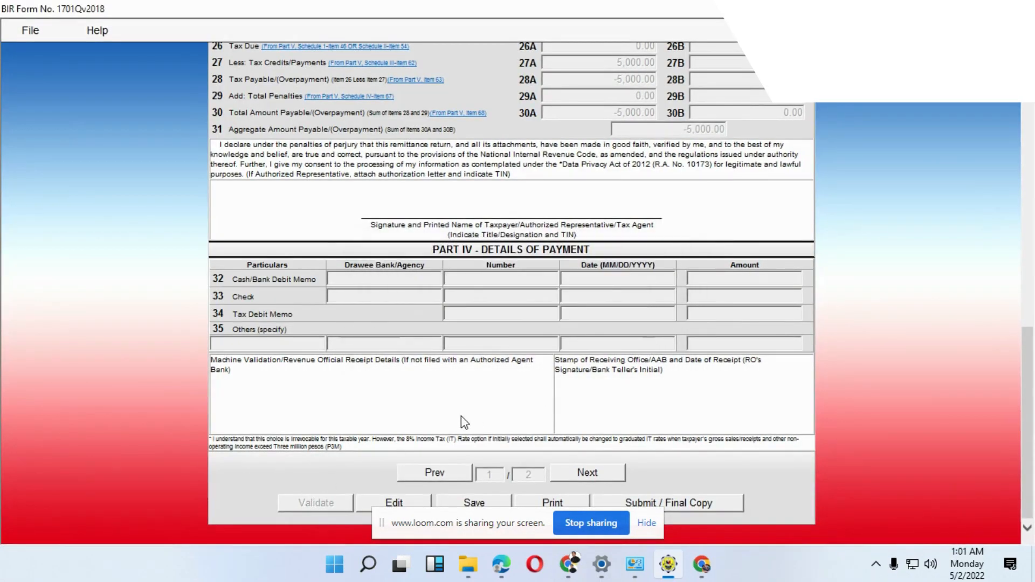
pyautogui.click(480, 503)
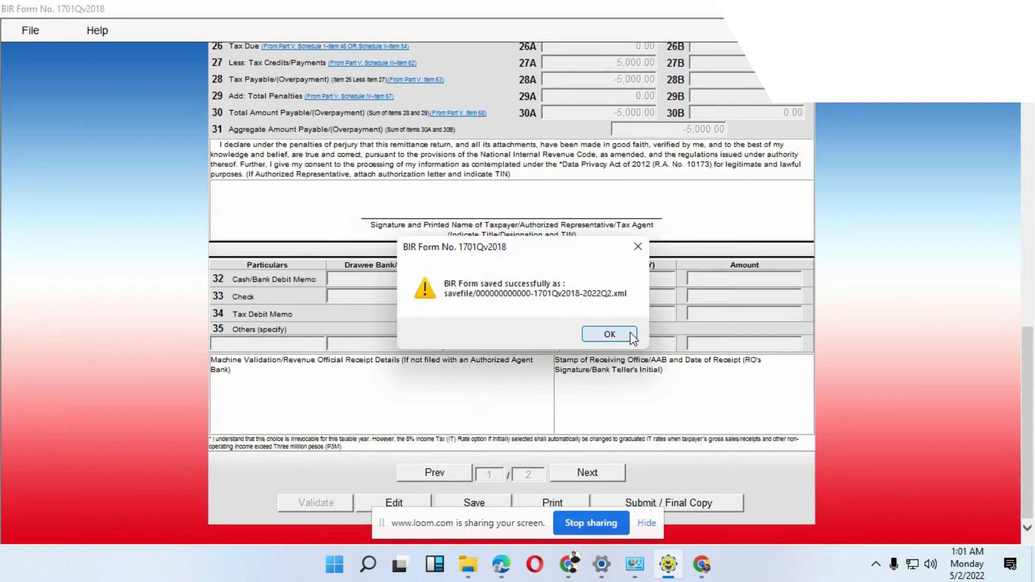
pyautogui.click(587, 334)
pyautogui.click(636, 332)
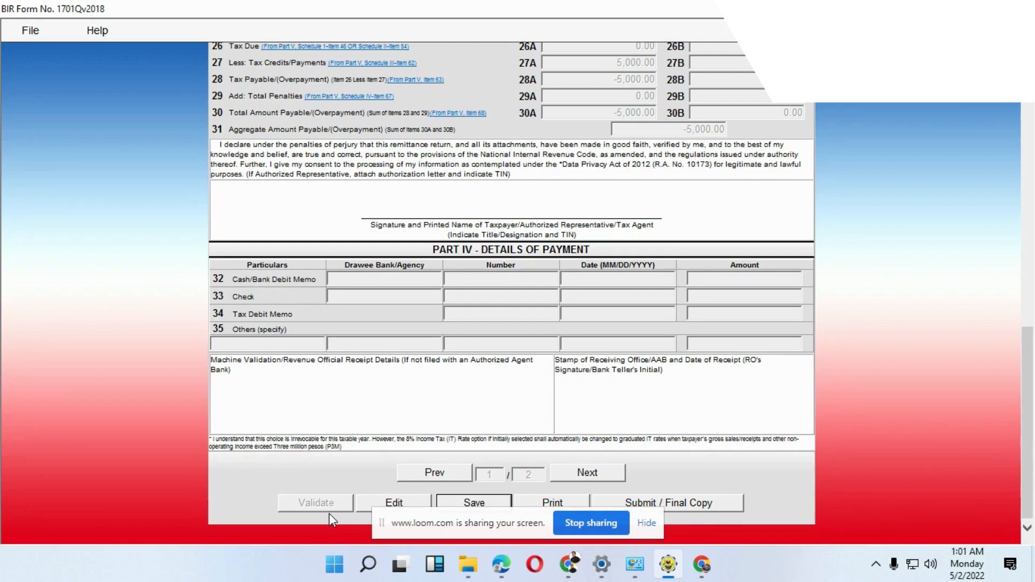
# Step: Review the validated page 1 from the taxpayer background to the total tax payable, payment details and submission options
pyautogui.click(596, 471)
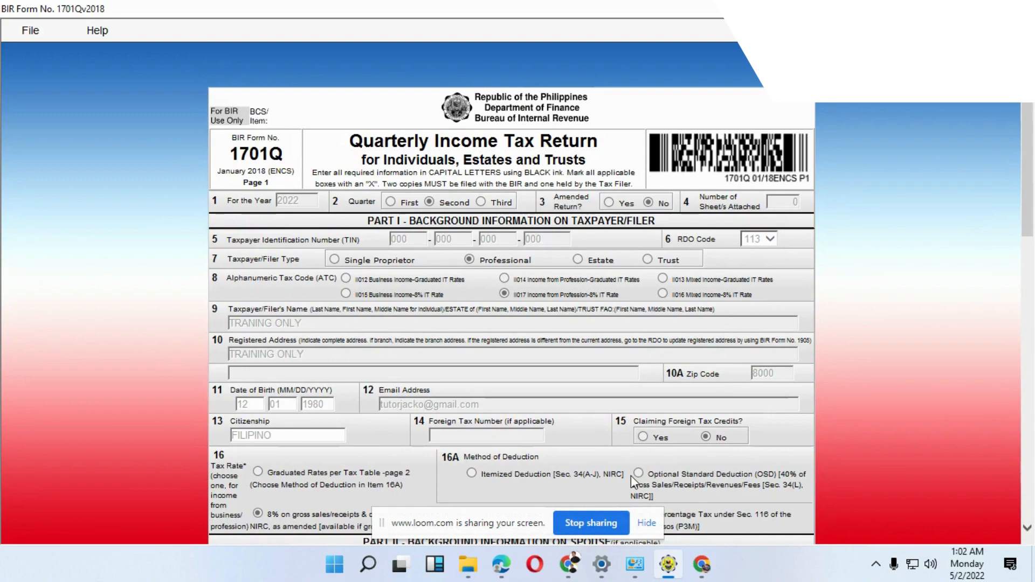
pyautogui.scroll(-5, 671, 473)
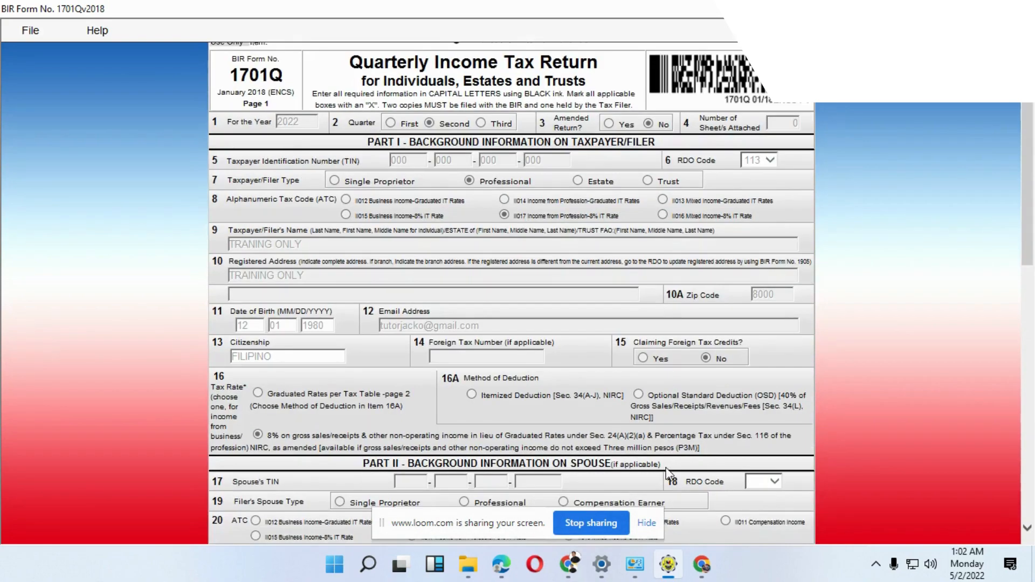
pyautogui.scroll(-10, 700, 464)
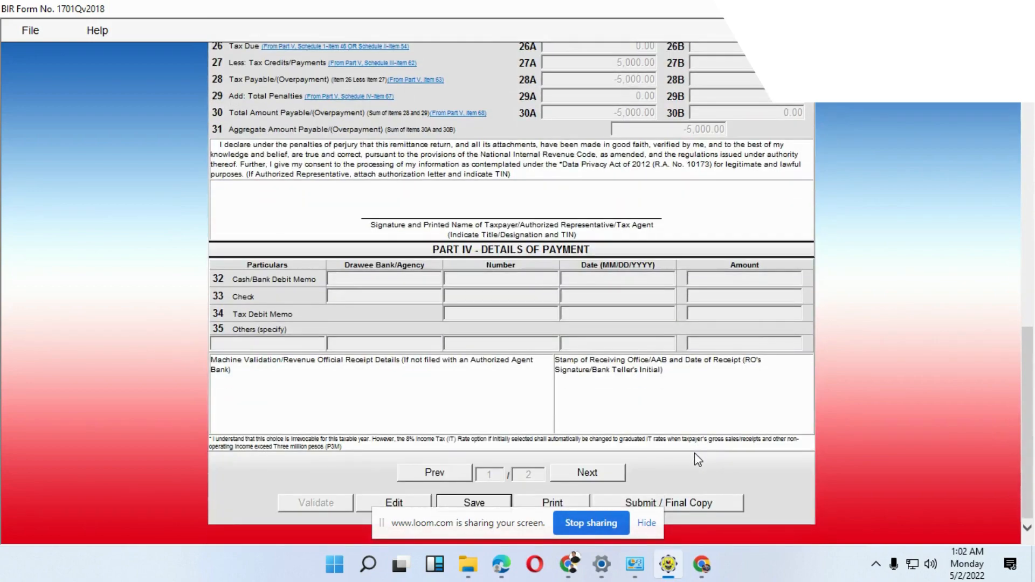
pyautogui.scroll(4, 718, 459)
pyautogui.scroll(-4, 722, 464)
pyautogui.scroll(8, 695, 399)
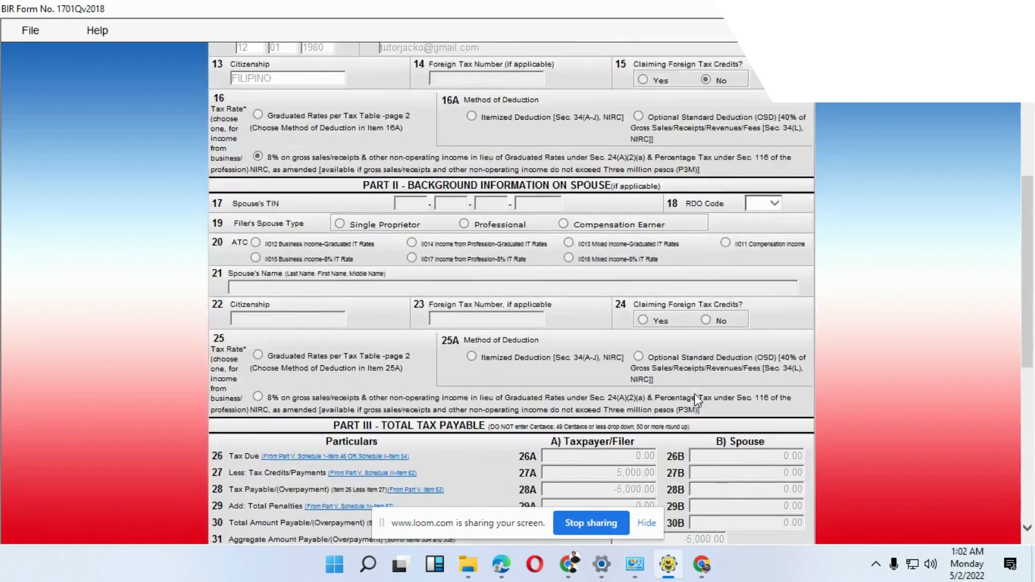
pyautogui.scroll(9, 700, 390)
pyautogui.scroll(-17, 700, 390)
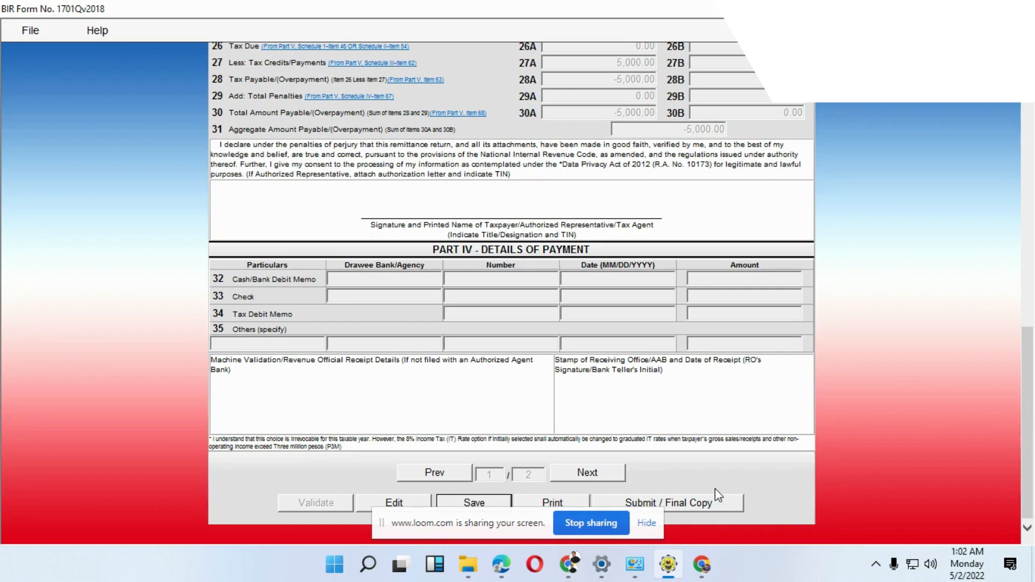
pyautogui.scroll(4, 715, 488)
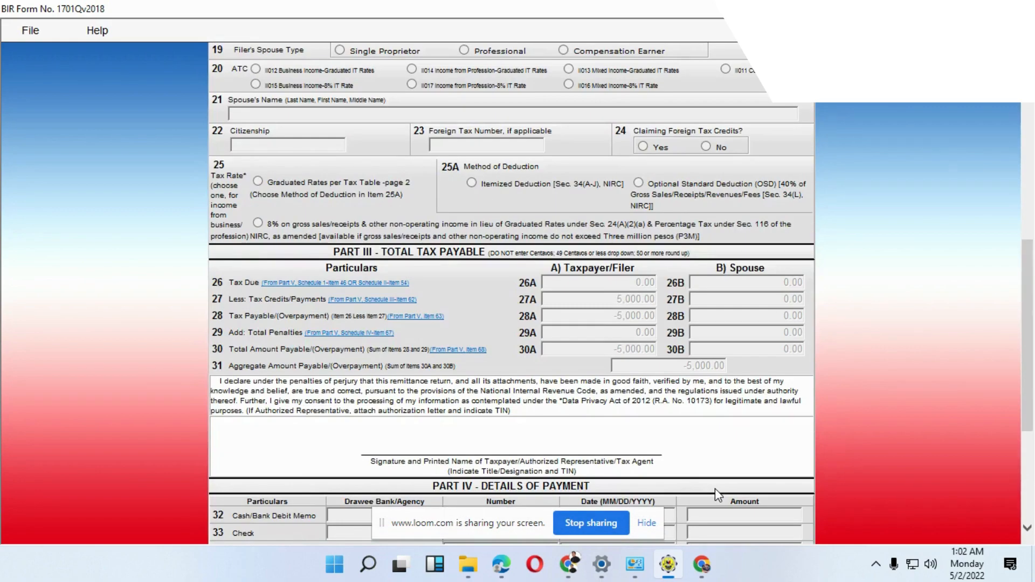
pyautogui.scroll(-4, 715, 489)
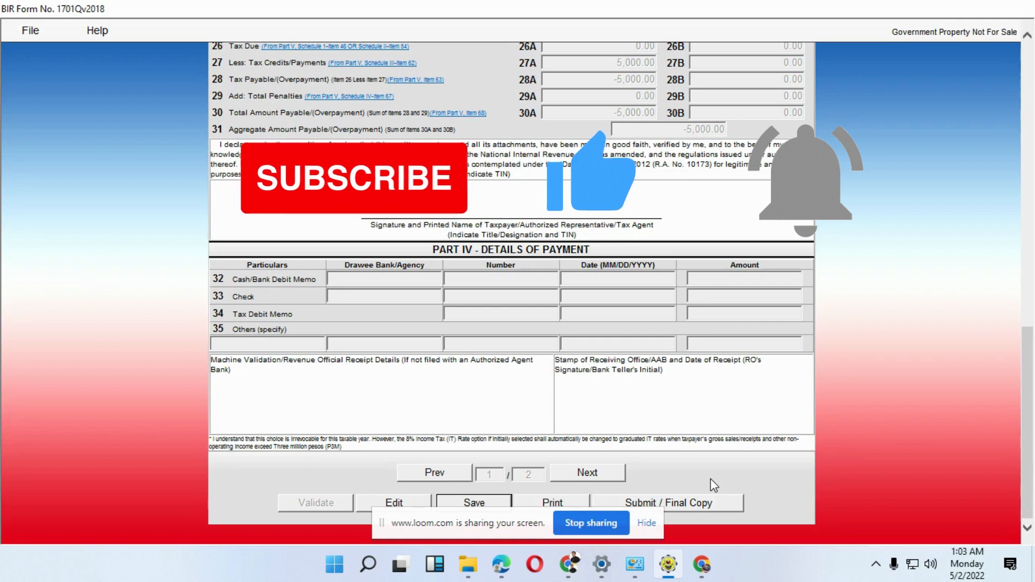
pyautogui.click(565, 567)
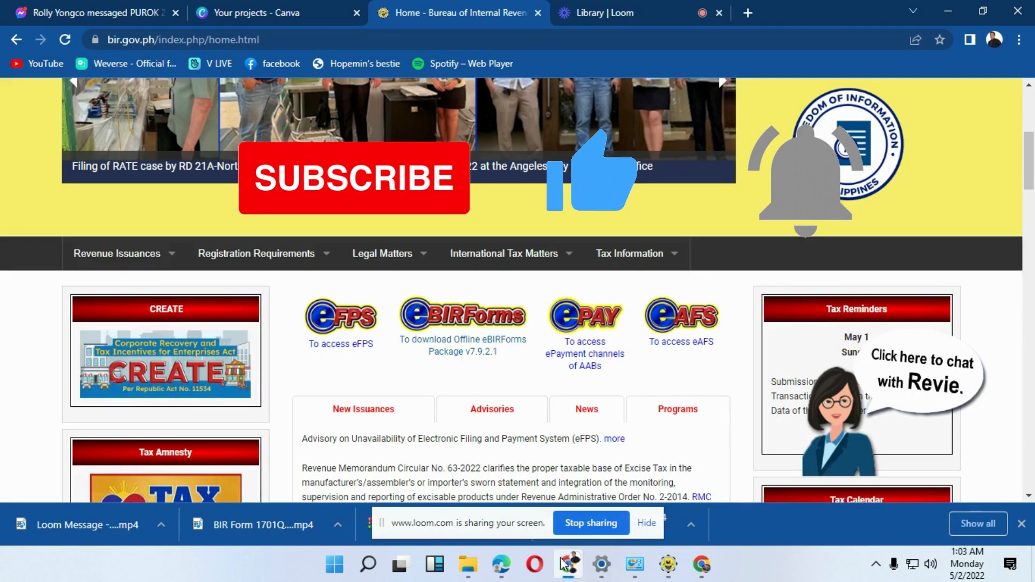
pyautogui.click(619, 15)
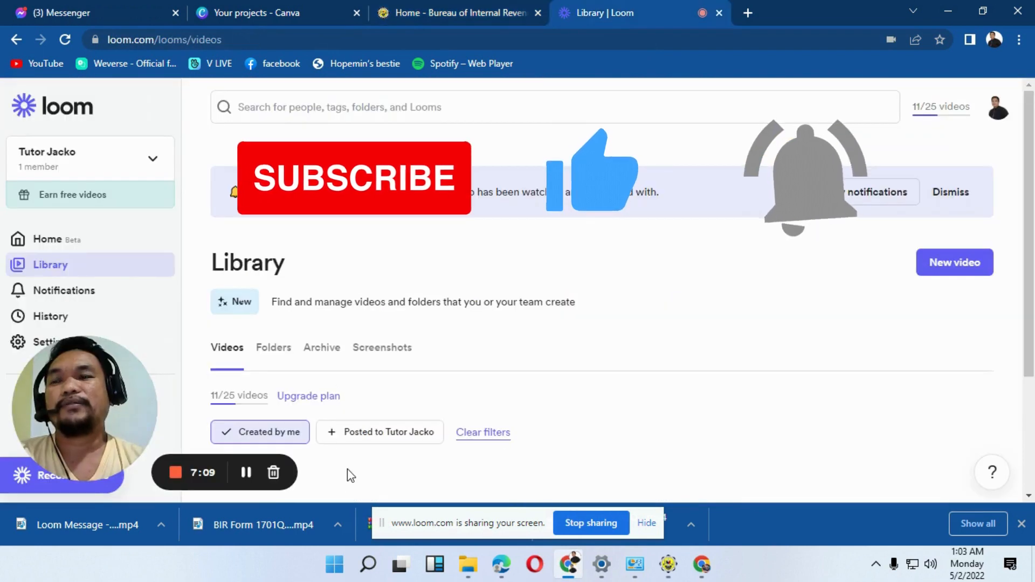